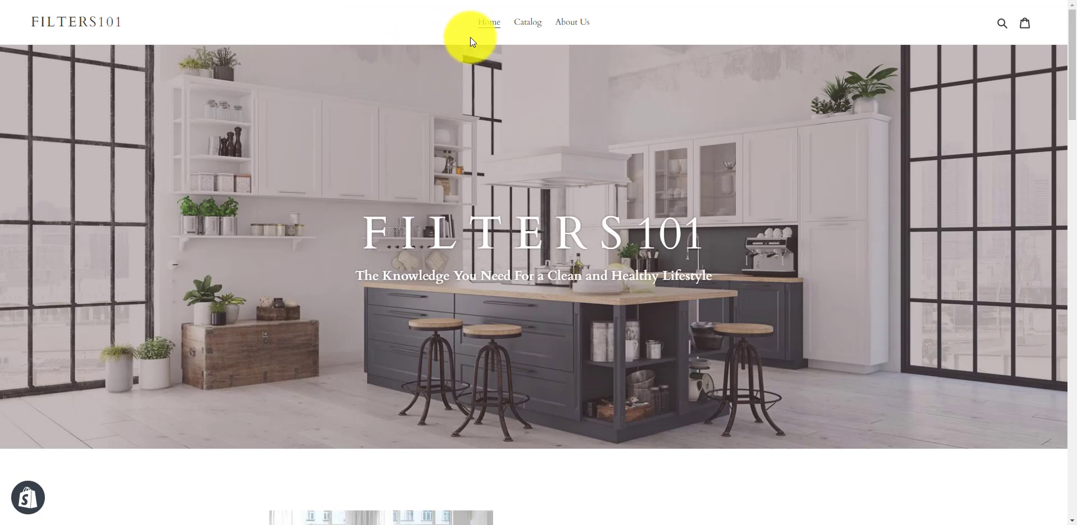
Step: View the storefront's About Us page and switch to the Shopify admin
click(570, 22)
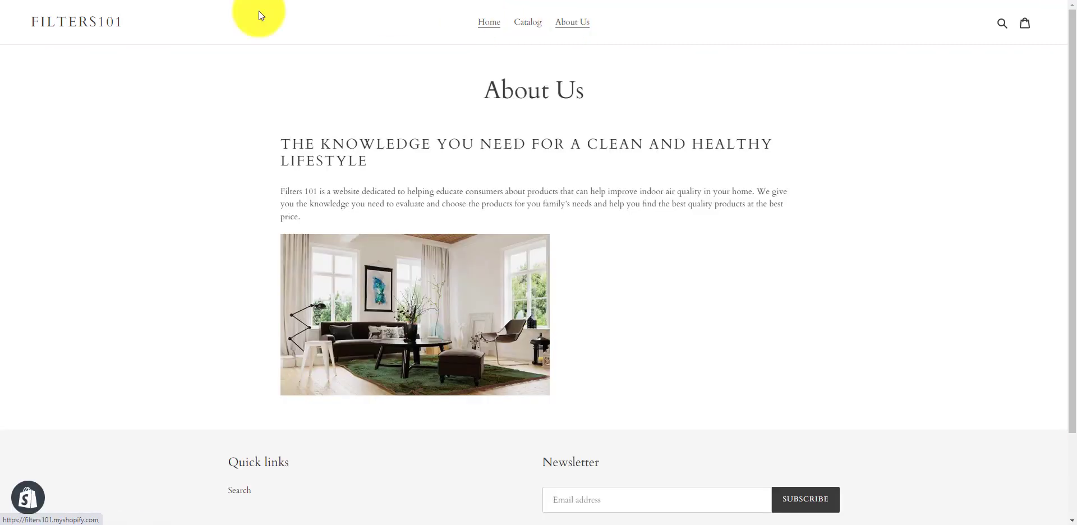
click(12, 0)
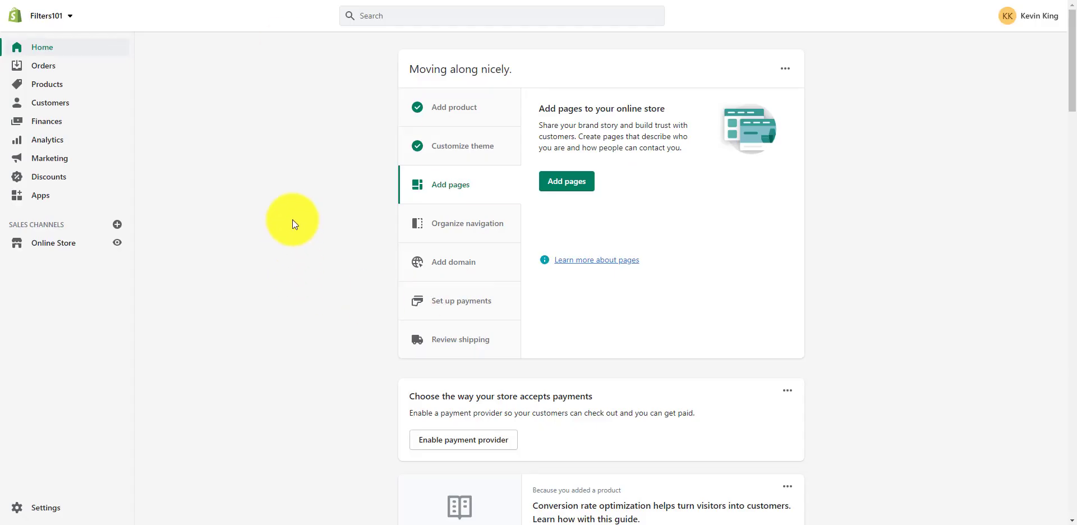
Step: Open the Main menu for editing in the online store's navigation settings
click(63, 245)
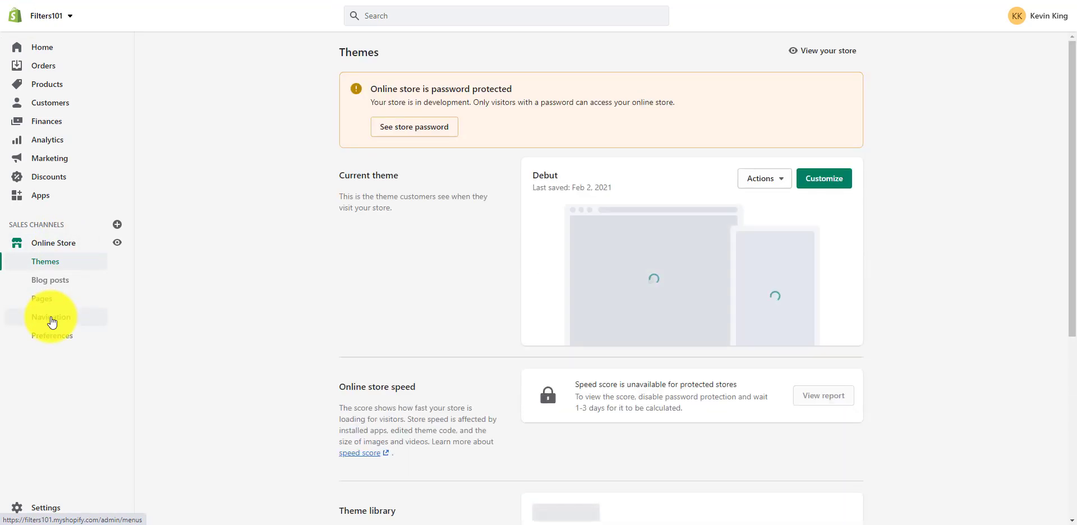
click(51, 317)
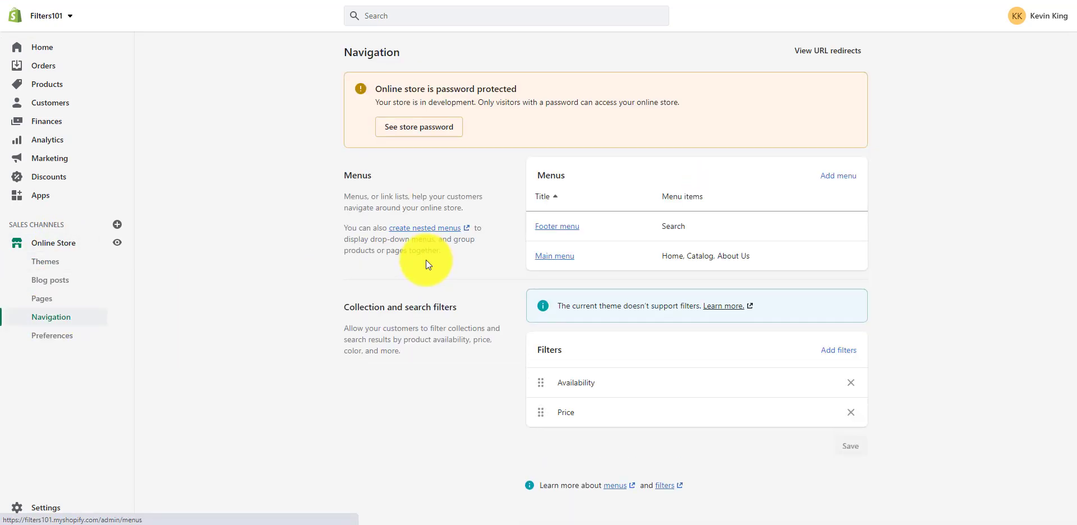
click(549, 262)
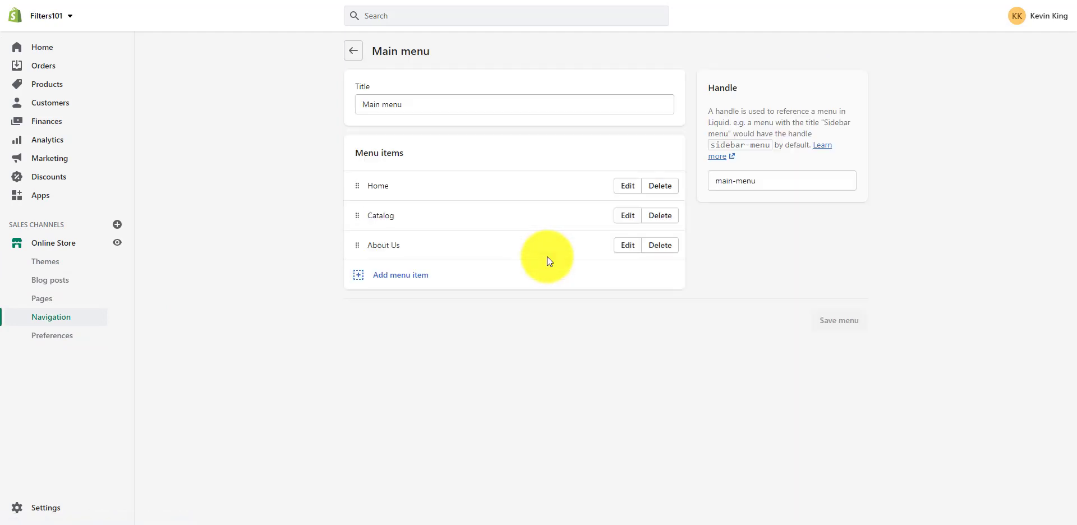
Step: Add a menu item named Air Filters linked to the Air Filters collection, and save the menu
click(384, 276)
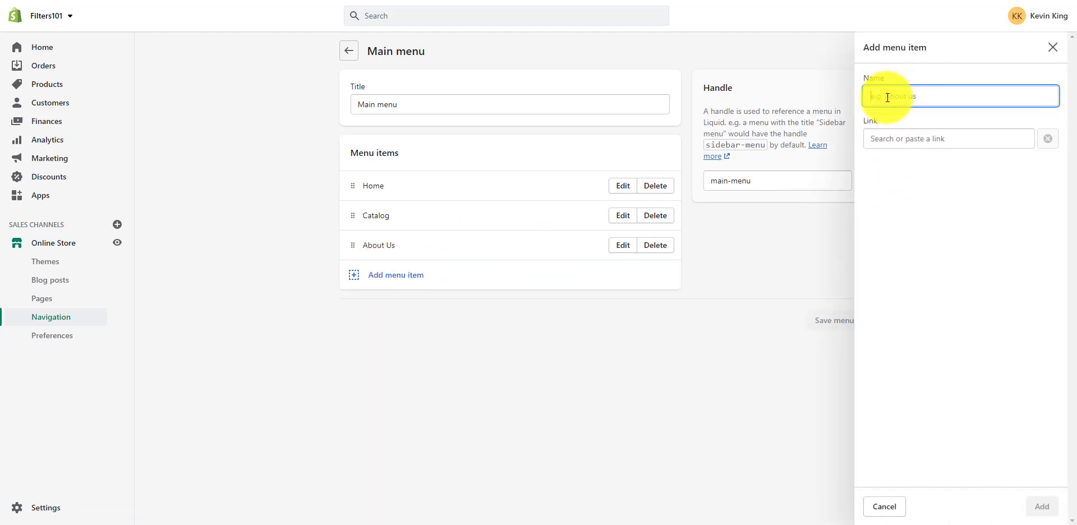
text(A)
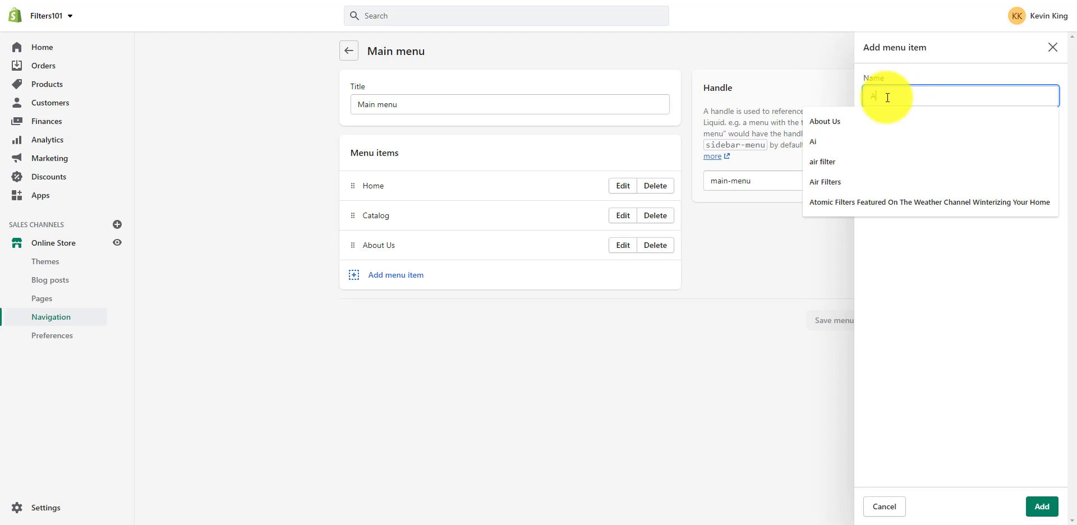
text(ir Filters)
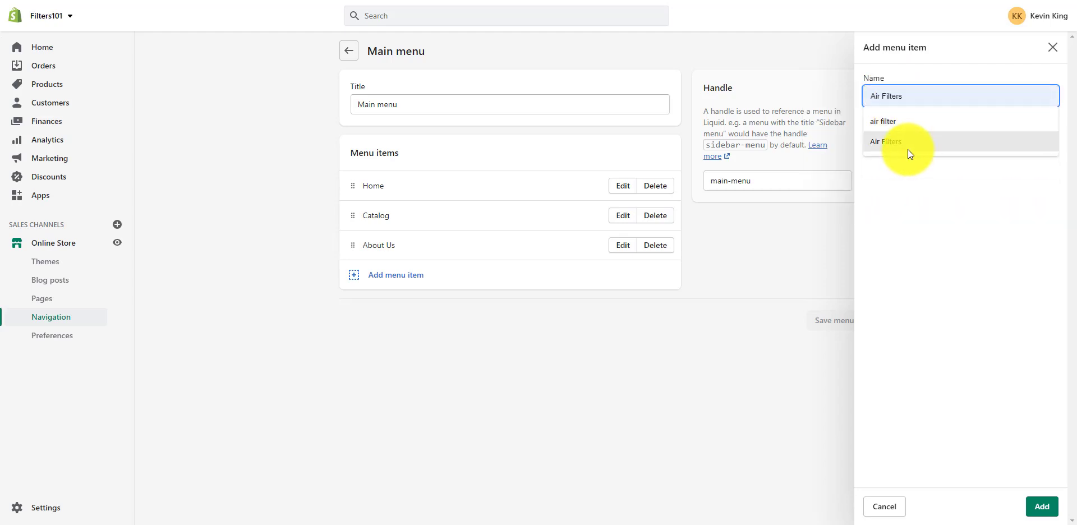
click(908, 147)
click(909, 138)
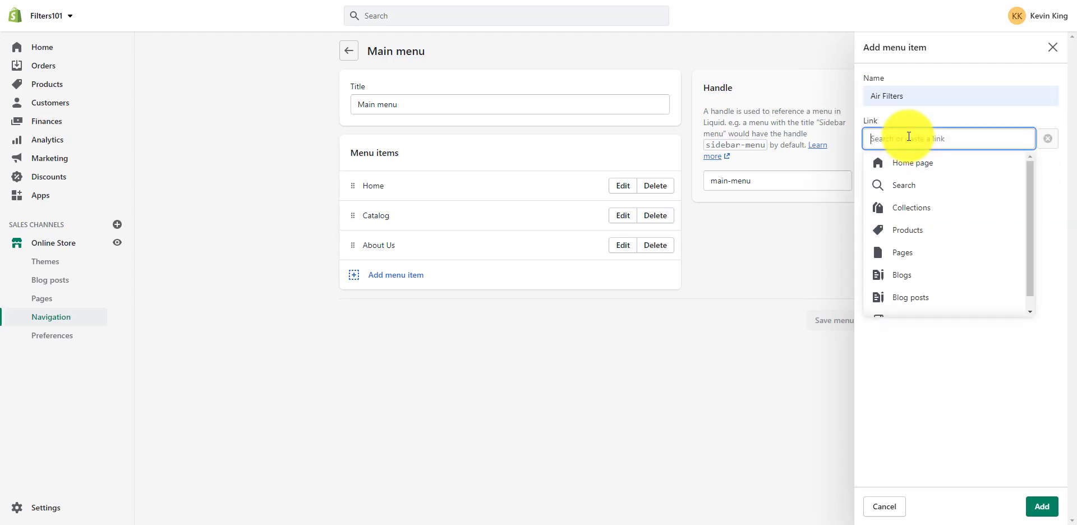
click(903, 208)
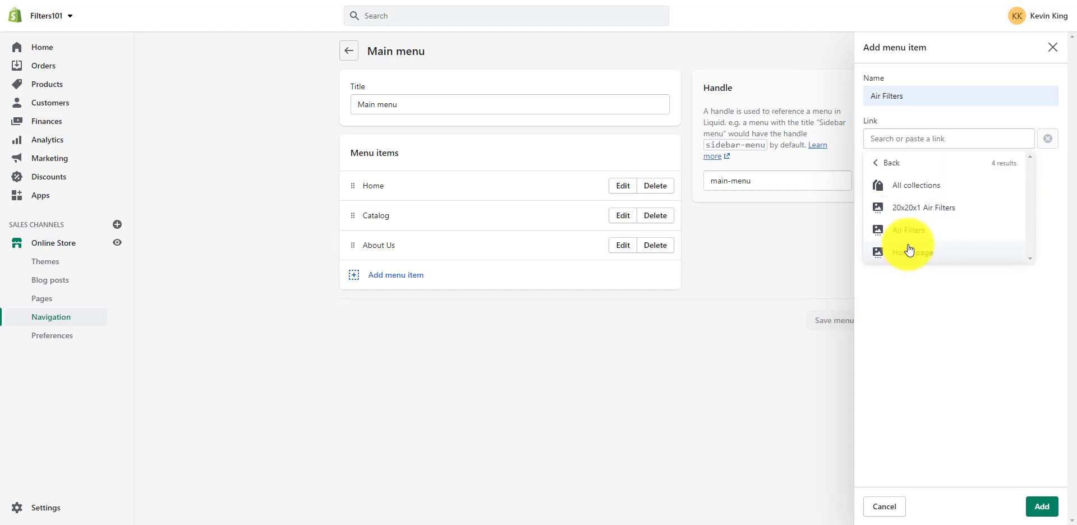
click(905, 232)
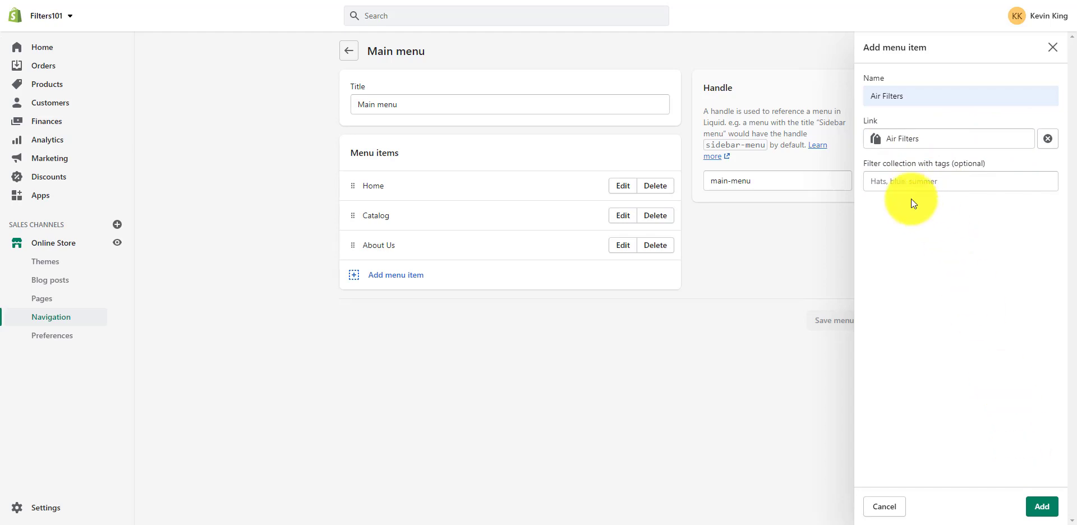
click(1042, 512)
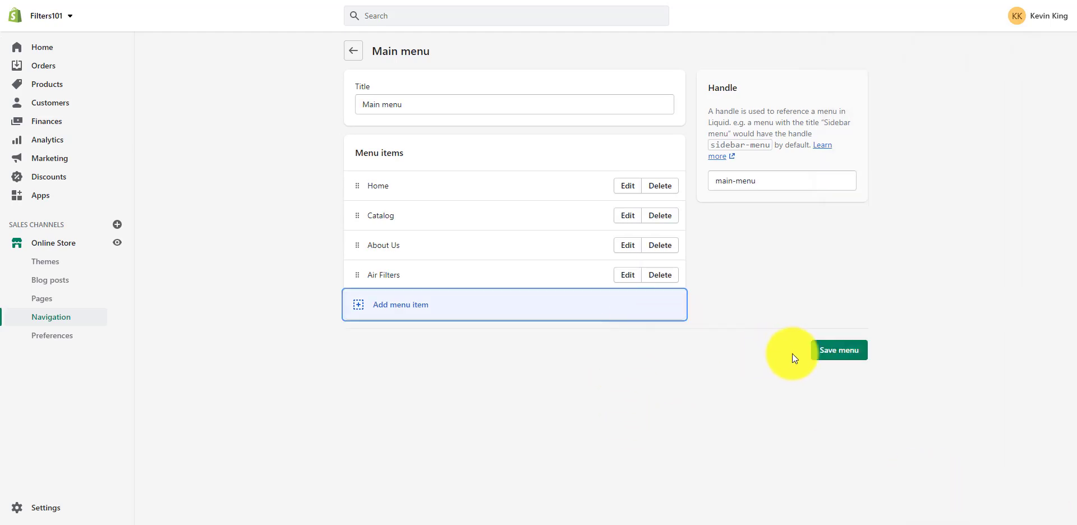
click(833, 349)
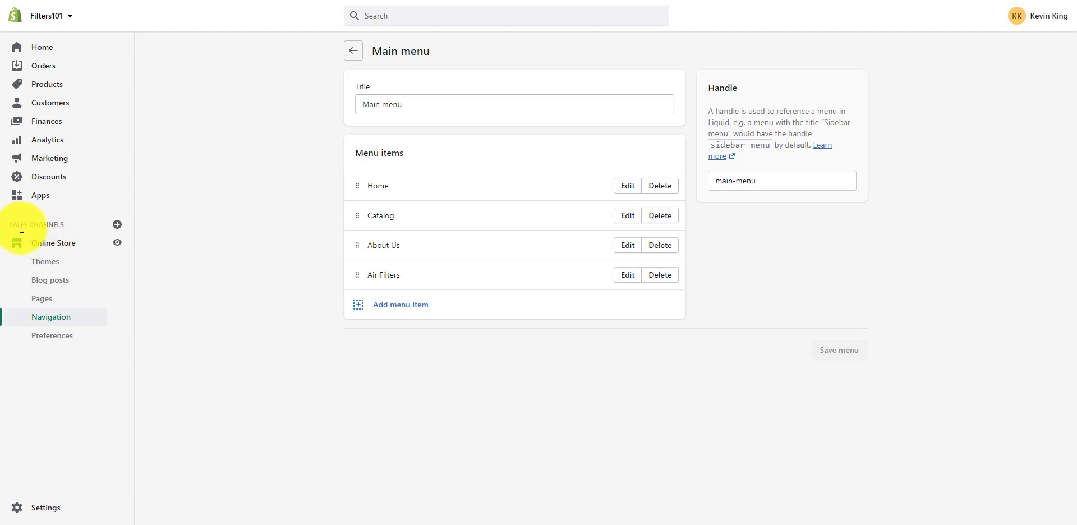
Step: Preview the online store, check the Air Filters link in its navigation, and return to the menu editor
click(119, 246)
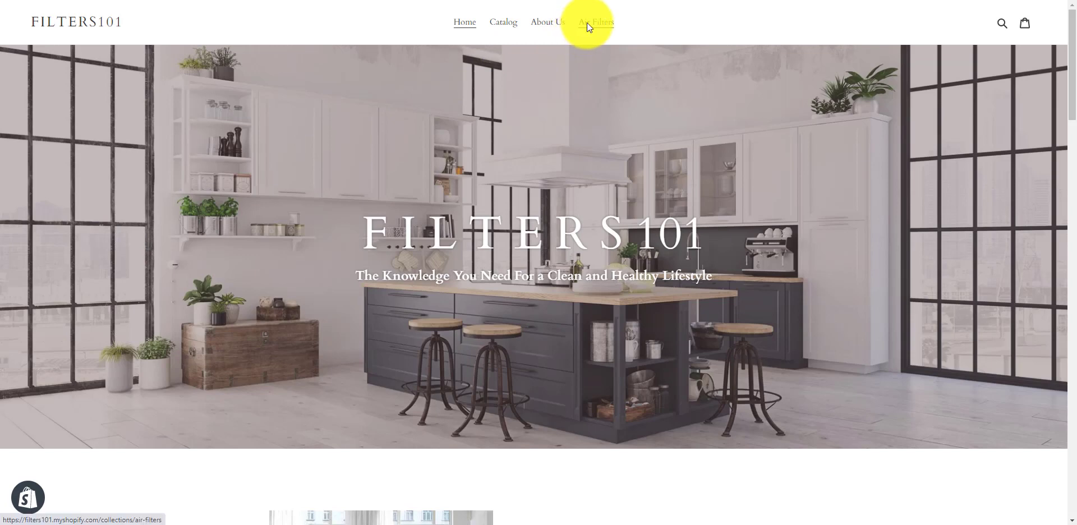
click(586, 25)
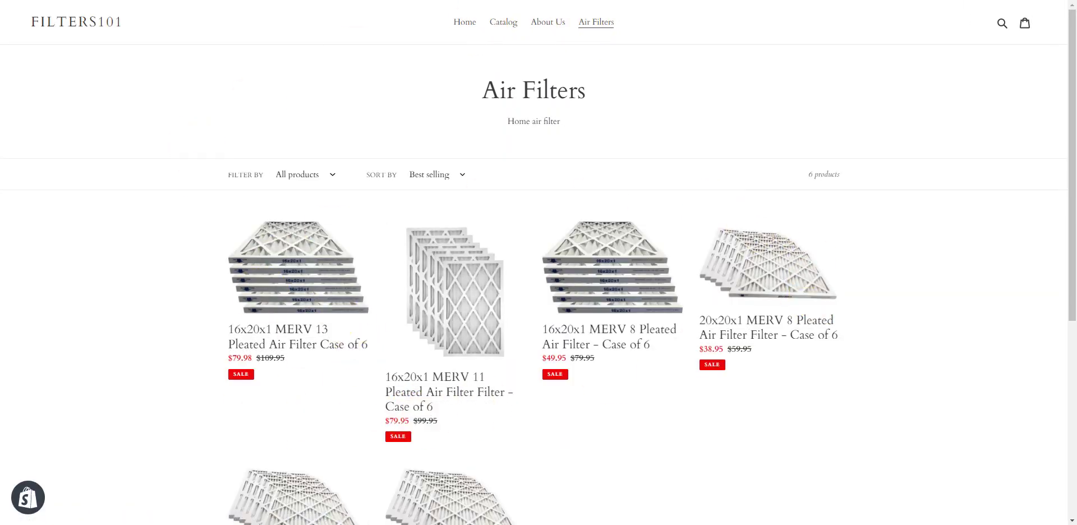
key(ctrl+shift+Tab)
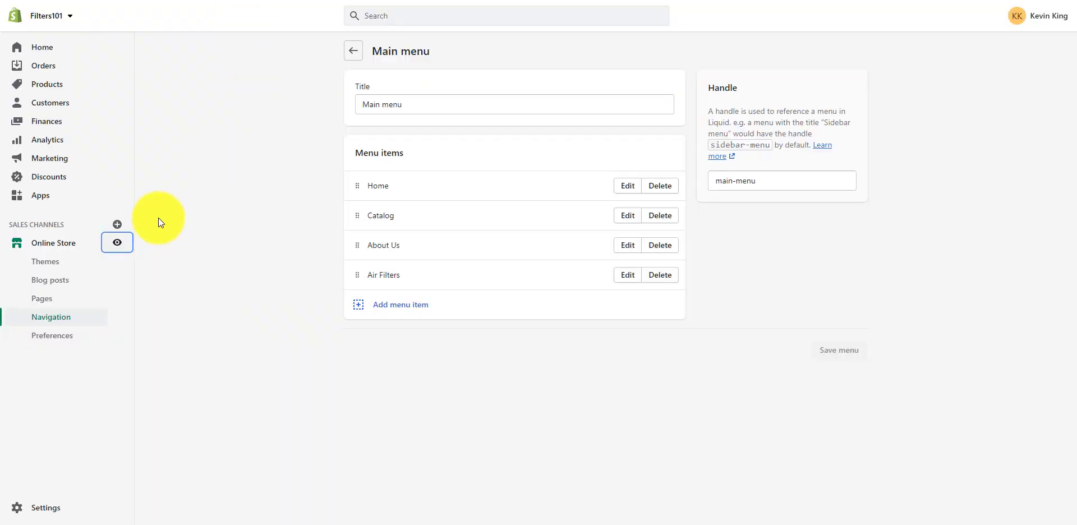
Step: Add a 20x20x1 Air Filters item linked to the Air Filters collection with tag 20x20x1, and nest it under Air Filters
click(396, 307)
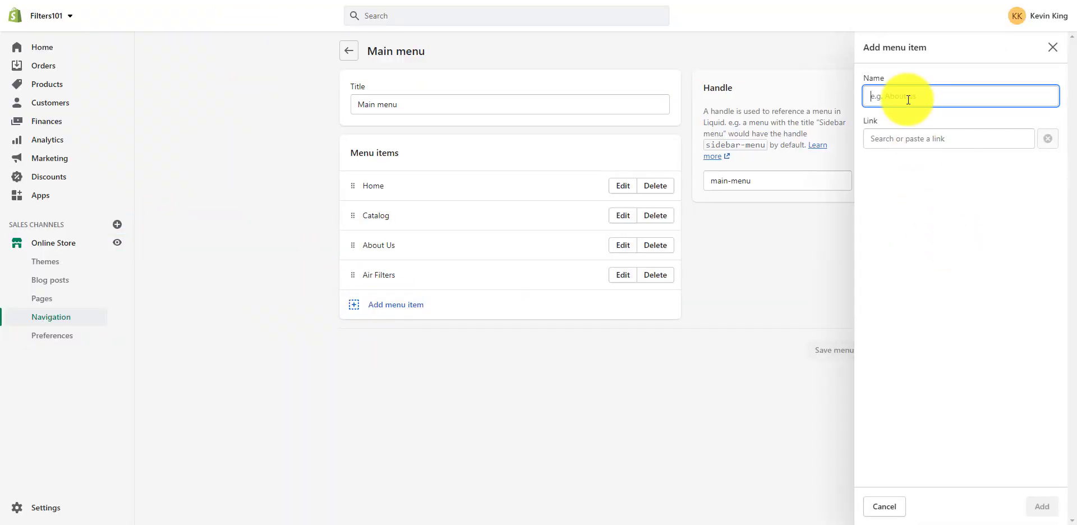
text(20x2)
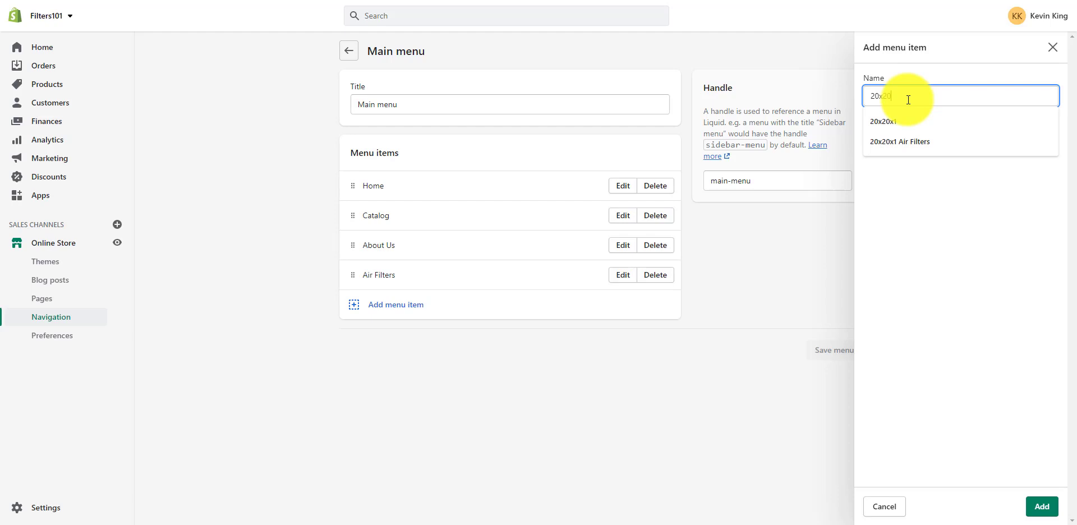
text(0)
click(901, 141)
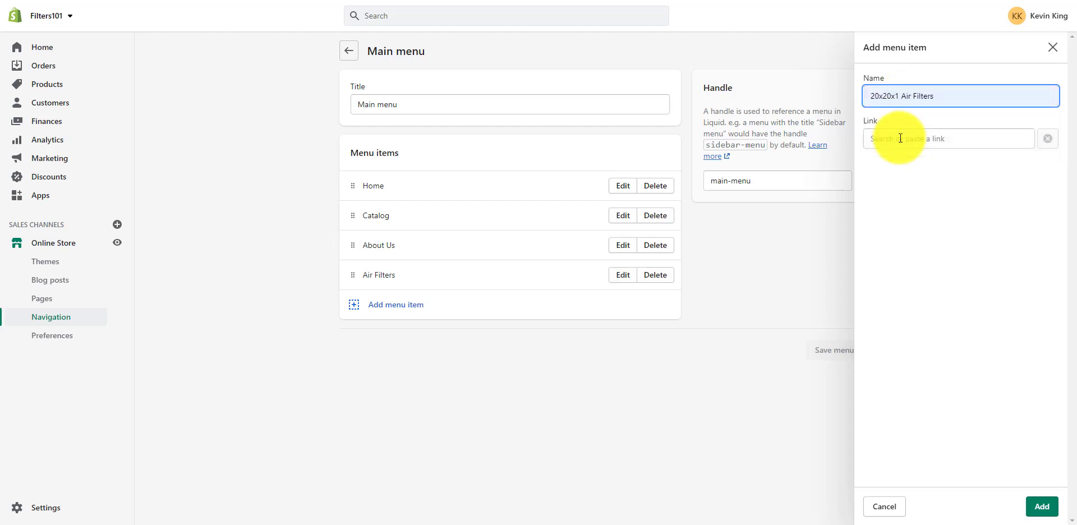
click(900, 138)
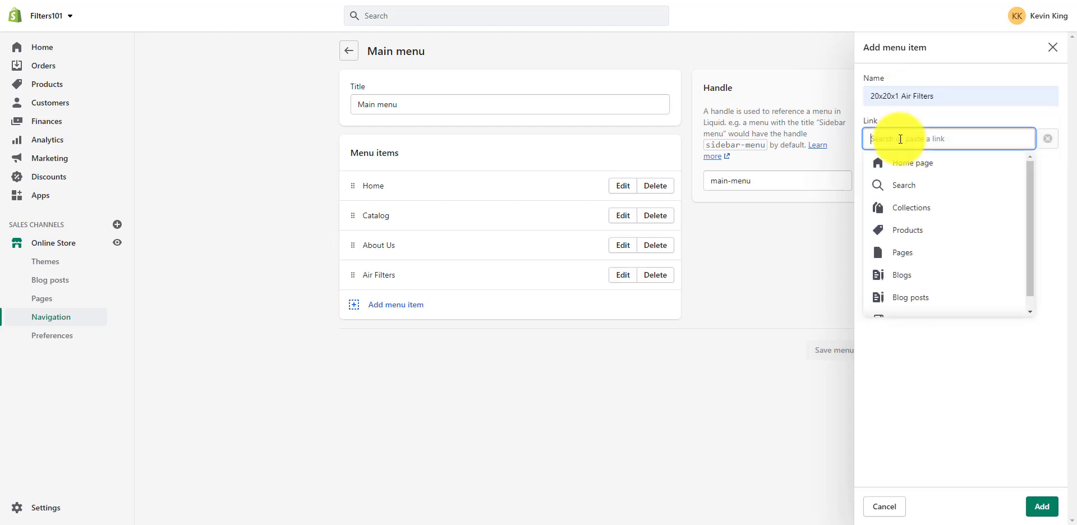
click(907, 213)
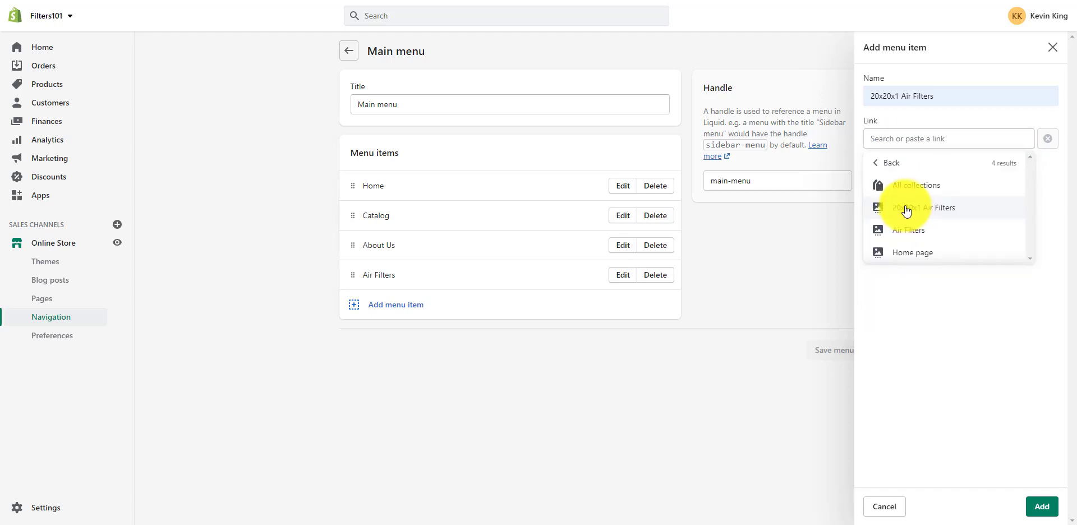
click(909, 235)
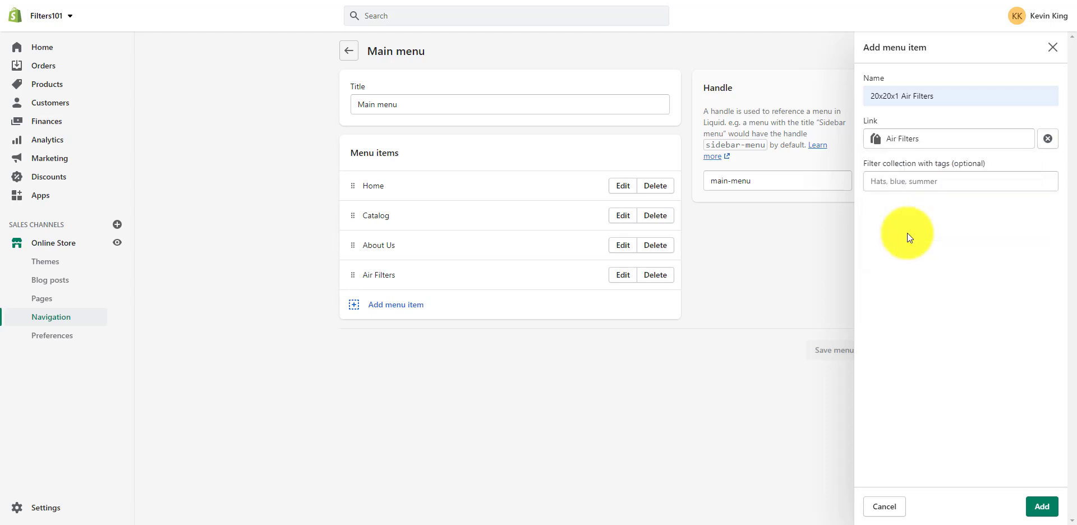
click(906, 183)
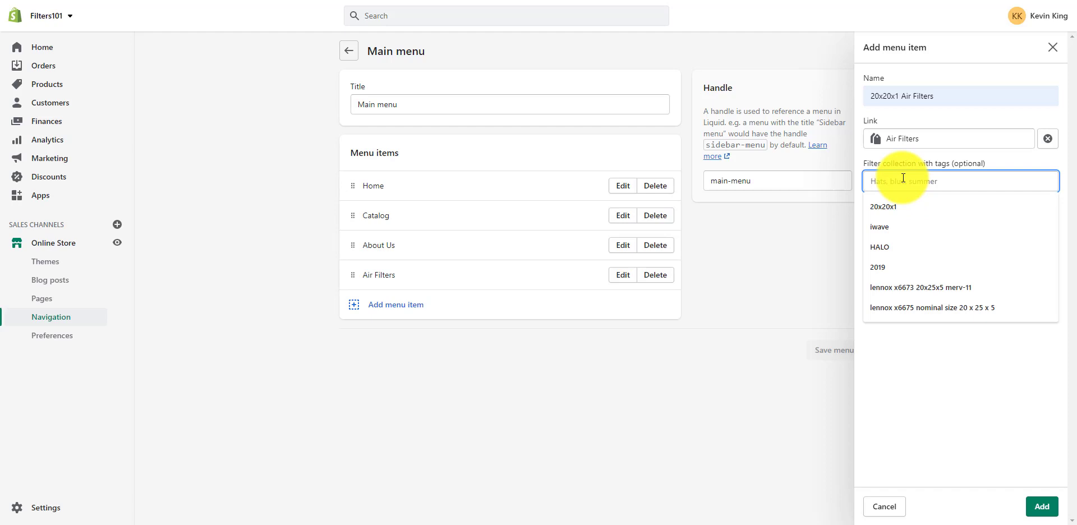
click(886, 208)
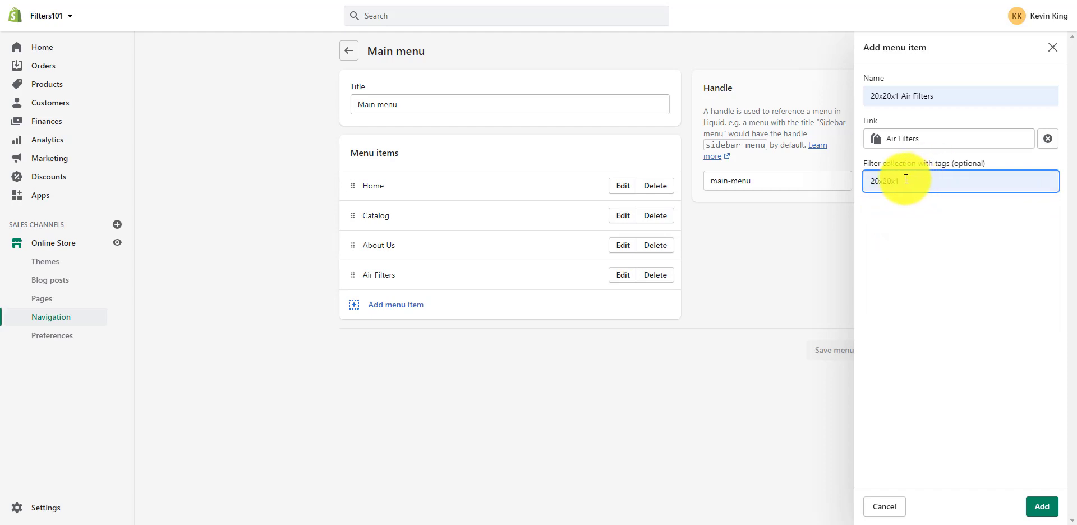
click(1042, 507)
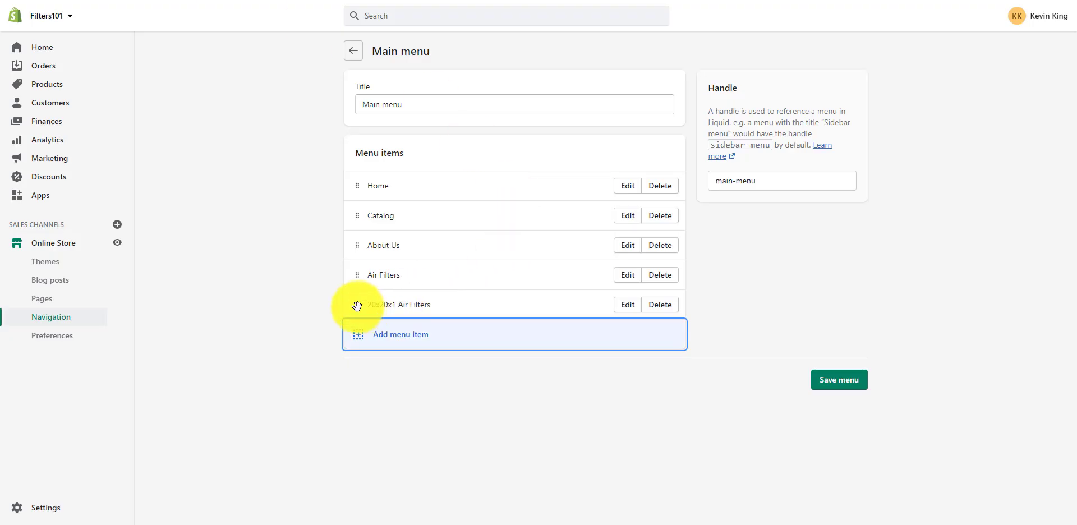
mouse_move(357, 305)
mouse_down()
mouse_move(389, 307)
mouse_move(354, 303)
mouse_move(373, 303)
mouse_up()
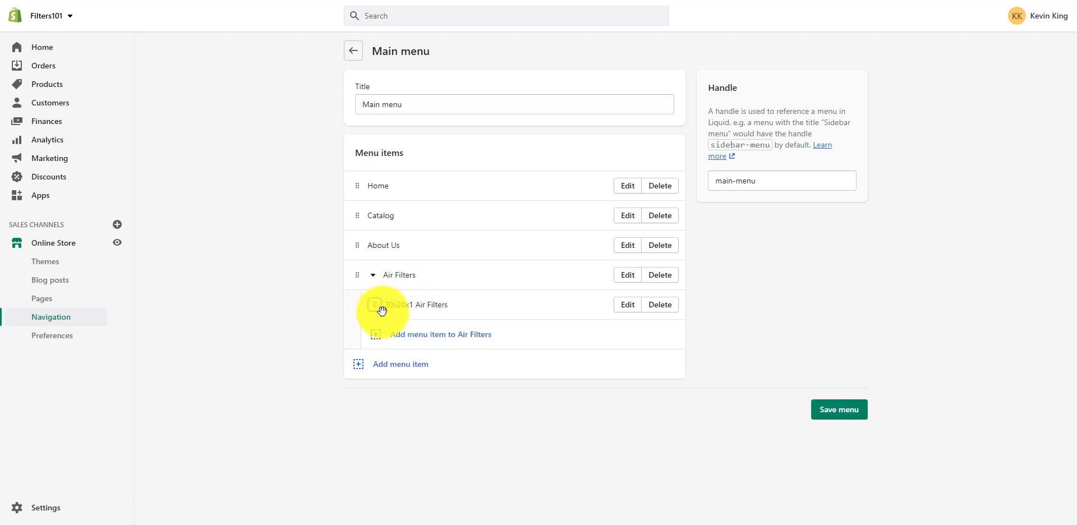
Step: Add a MERV 11 sub-item under Air Filters, linked to the Air Filters collection and filtered by the tag MERV 11
click(374, 337)
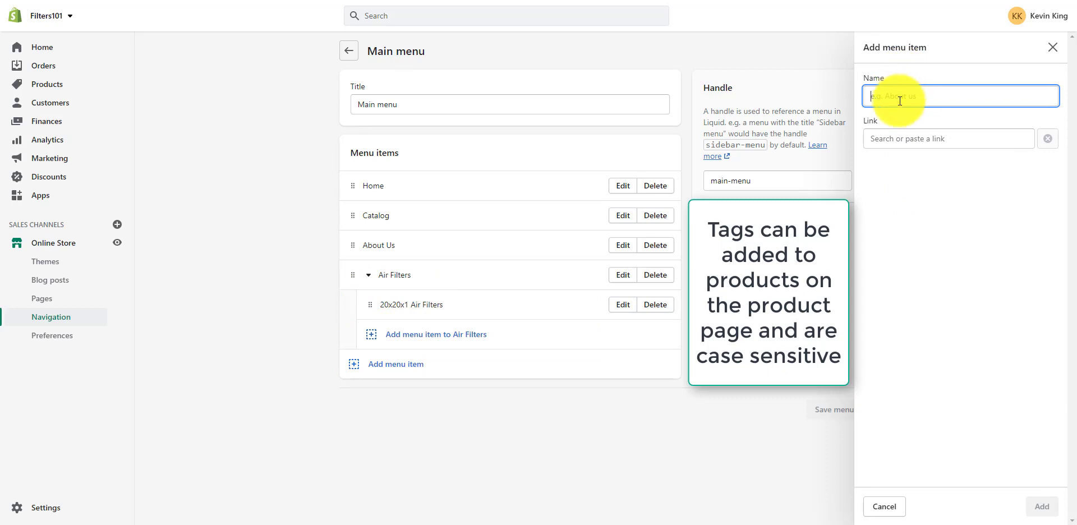
text(MERV 11)
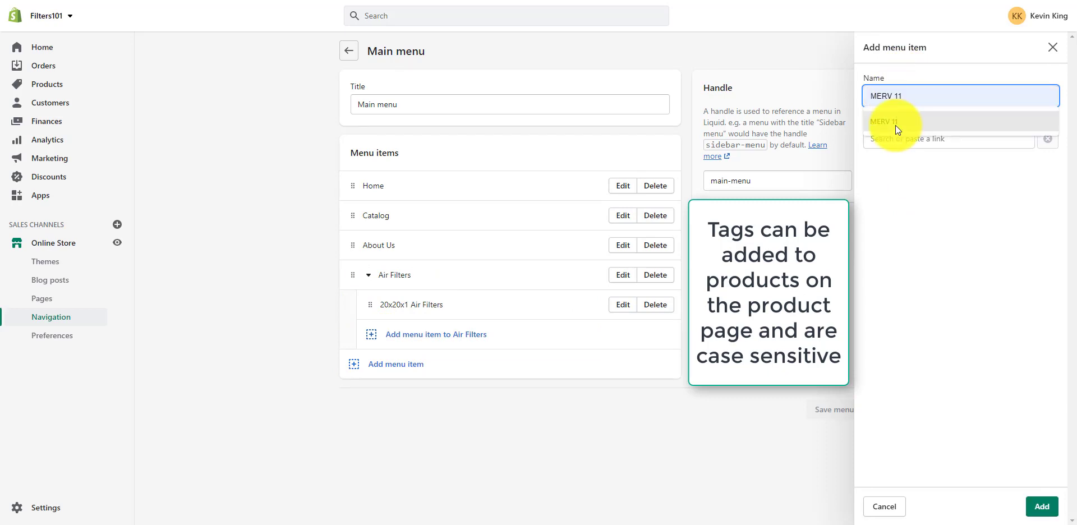
click(894, 123)
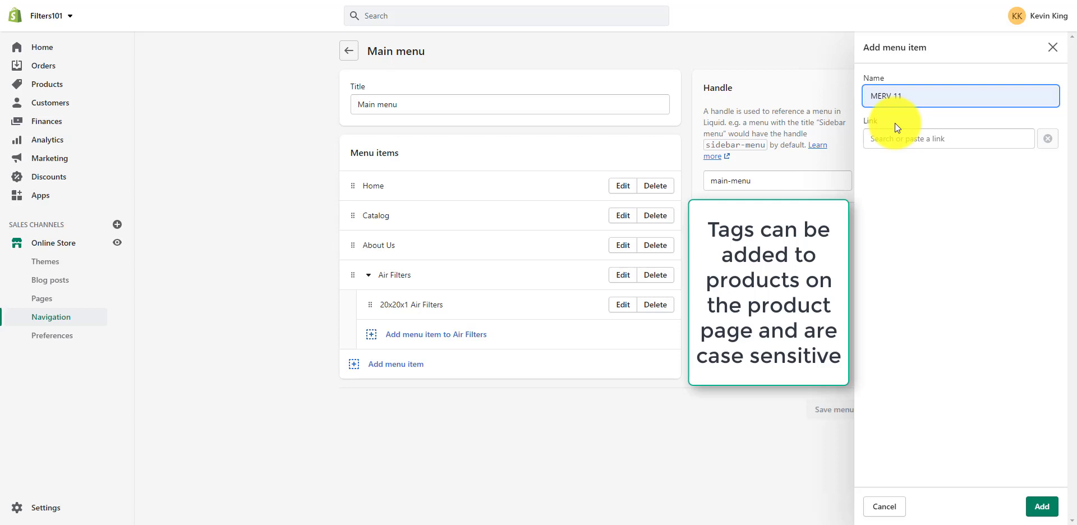
click(895, 139)
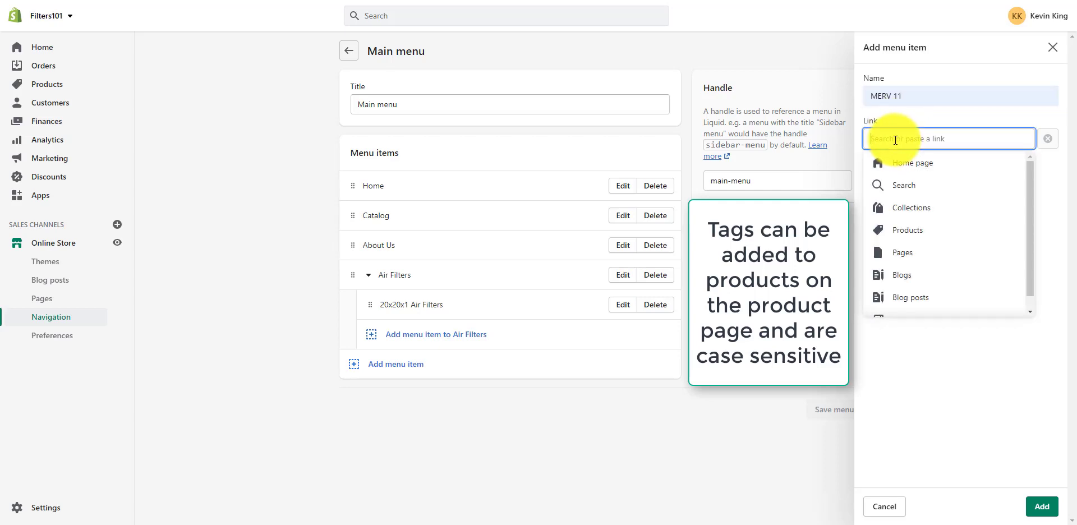
click(899, 215)
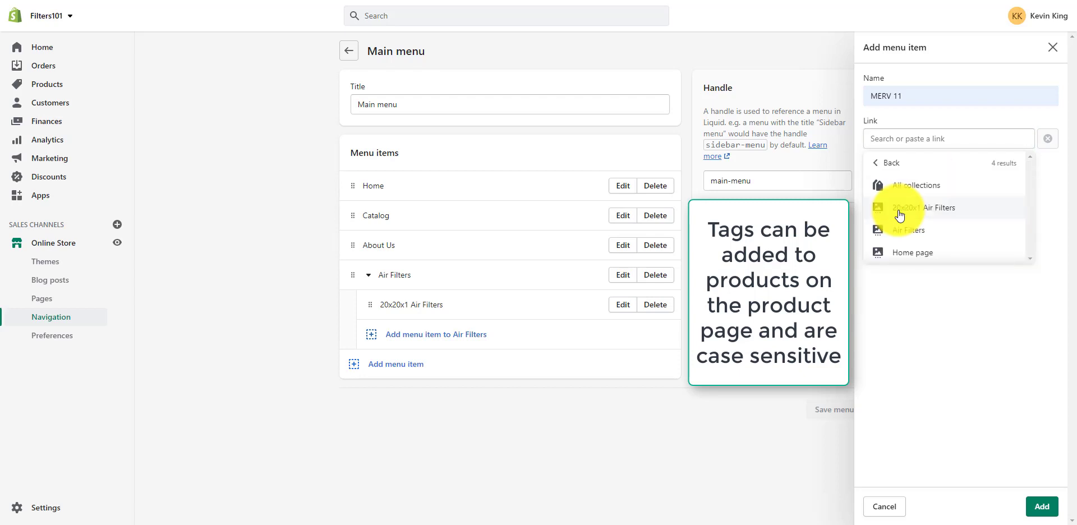
click(904, 231)
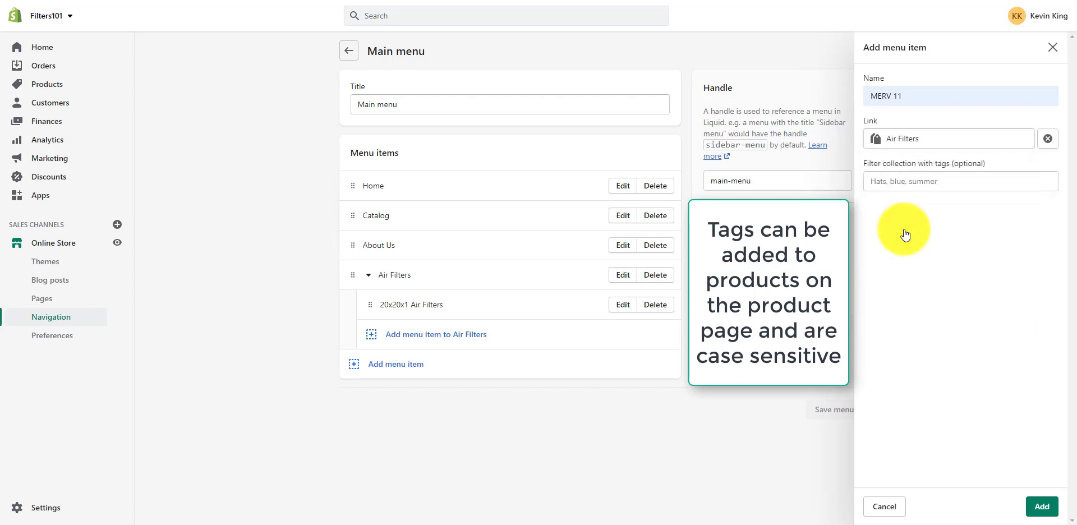
click(902, 178)
text(MERV 11)
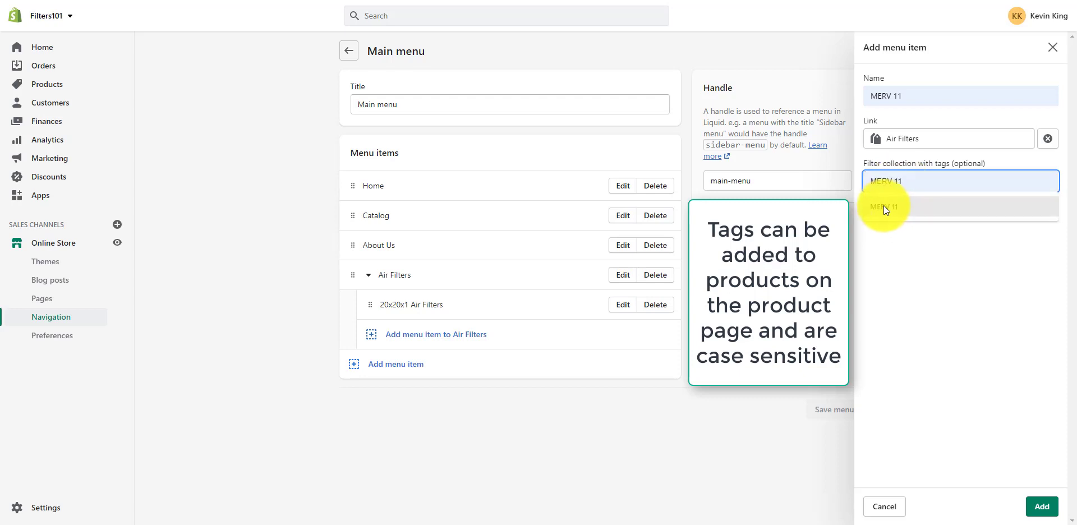
click(884, 207)
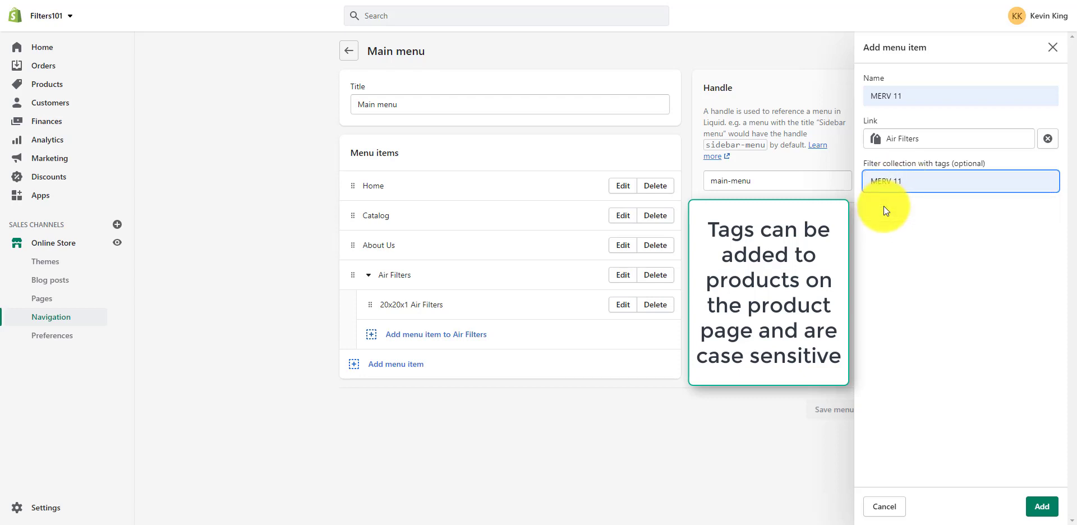
click(1037, 513)
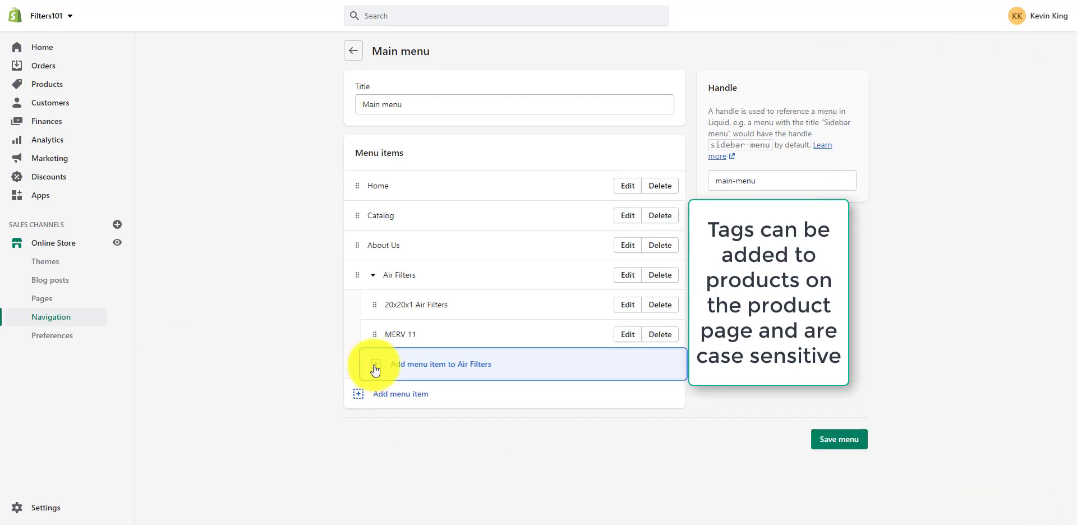
Step: Add an All Air Filters sub-item under Air Filters, linked to the Air Filters collection without tags, and save the menu
click(376, 369)
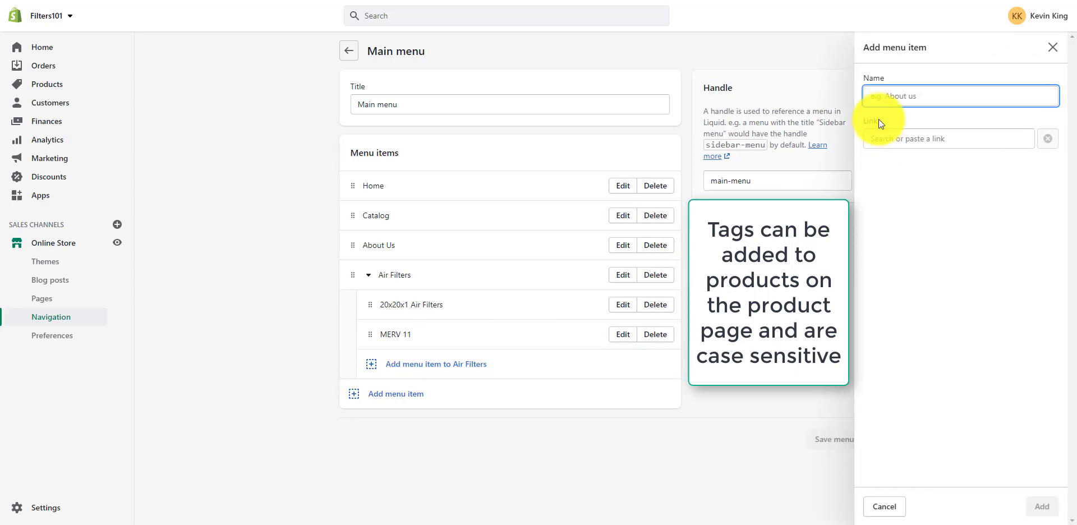
text(All)
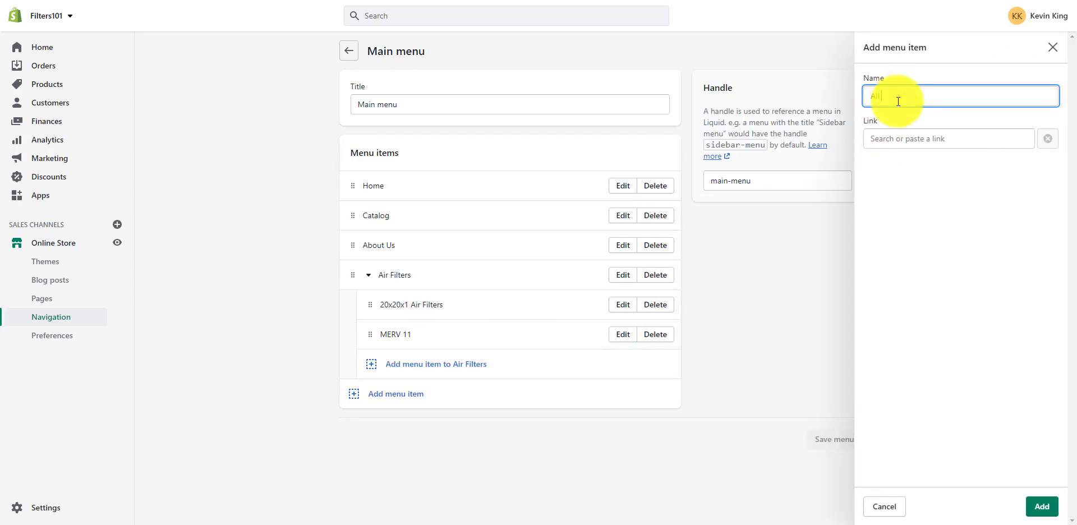
text( Air Filters)
click(898, 140)
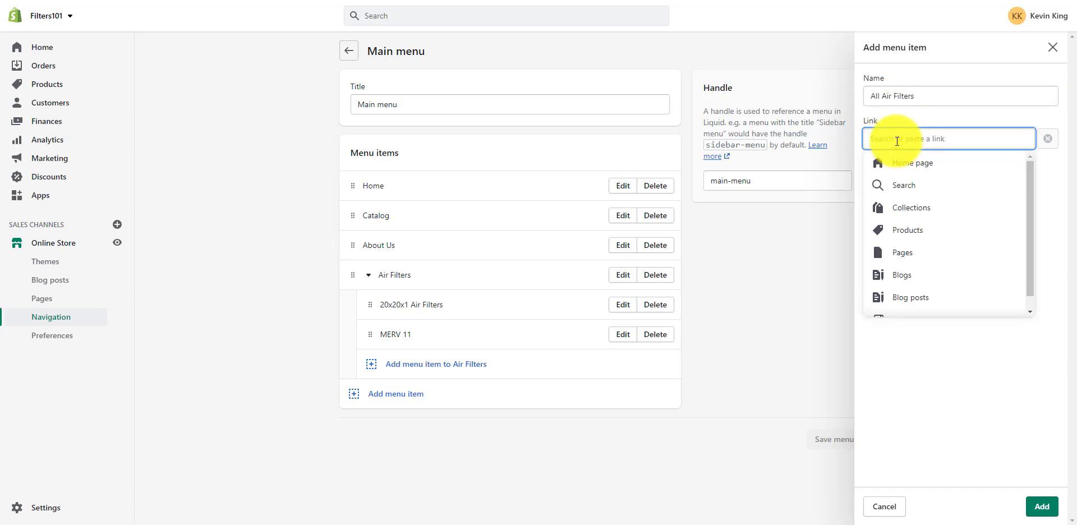
click(902, 217)
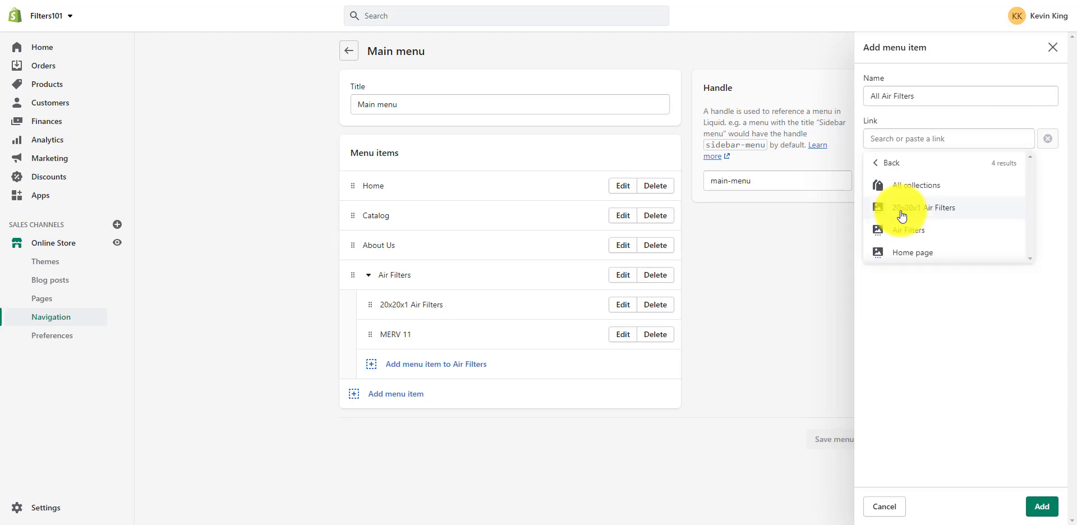
click(902, 229)
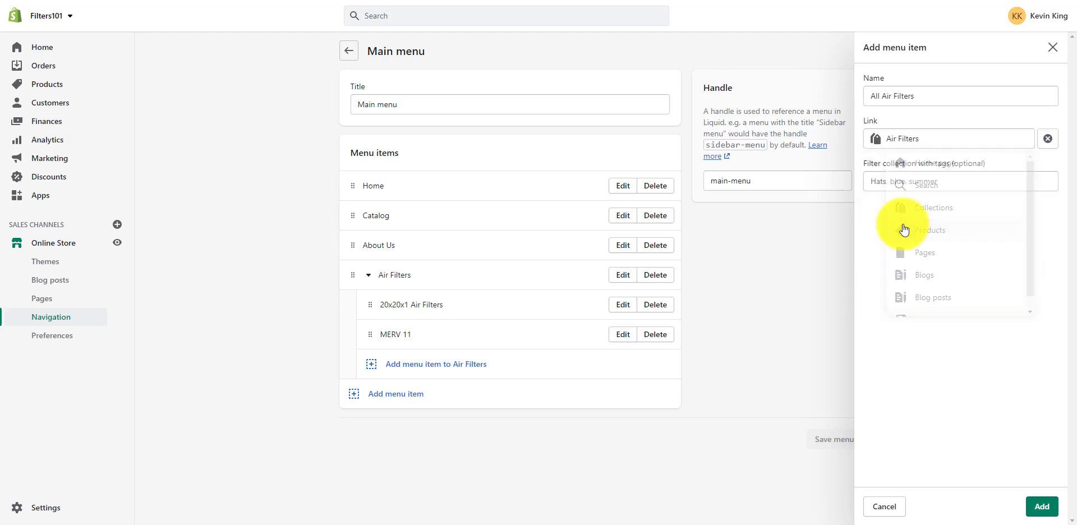
click(1045, 509)
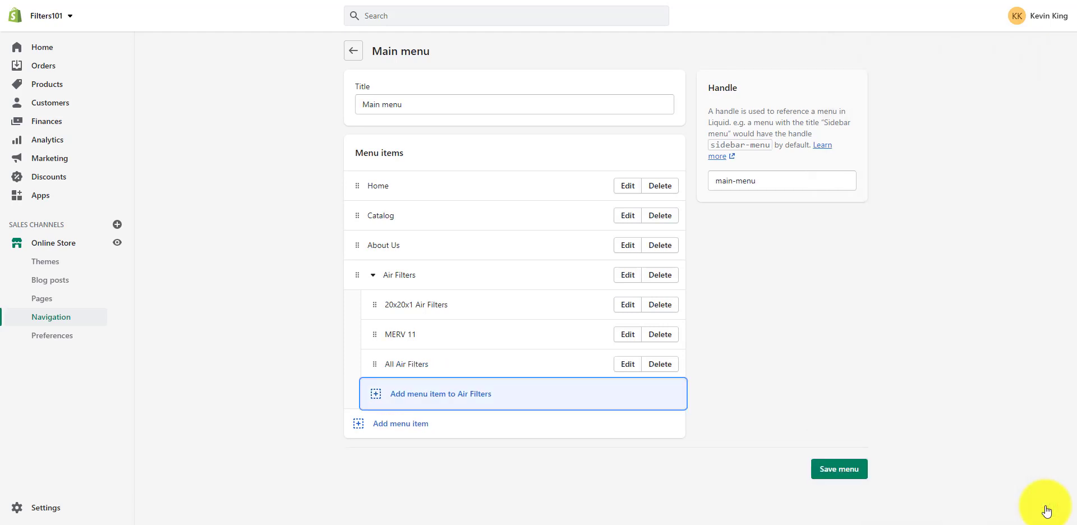
click(840, 475)
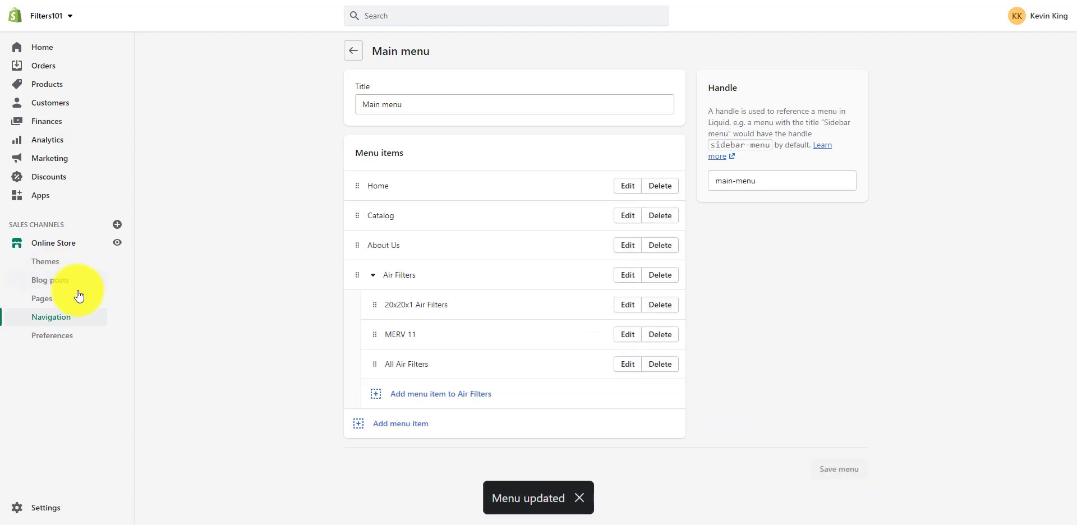
Step: Preview the online store and check the 20x20x1 Air Filters and MERV 11 links in the Air Filters drop-down
click(118, 246)
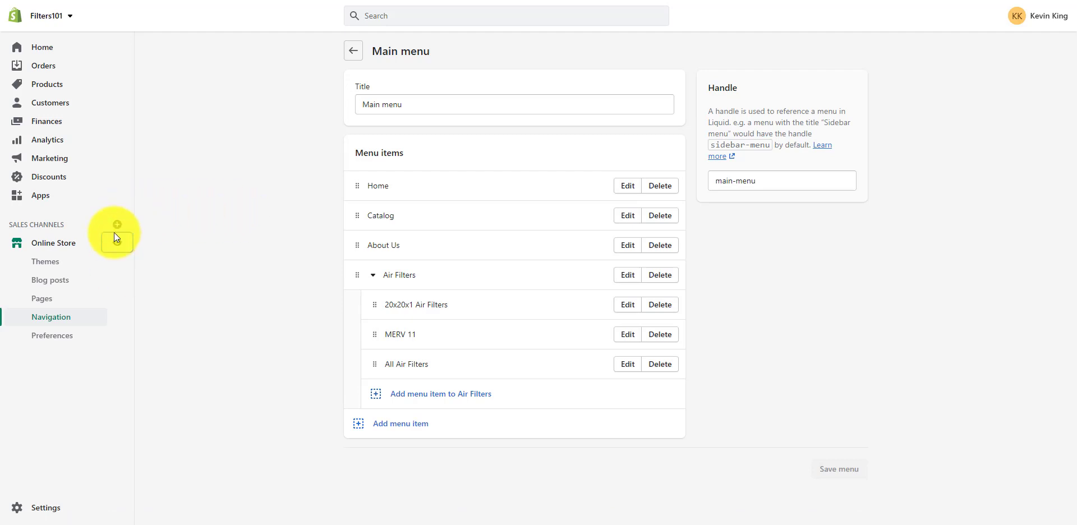
click(119, 246)
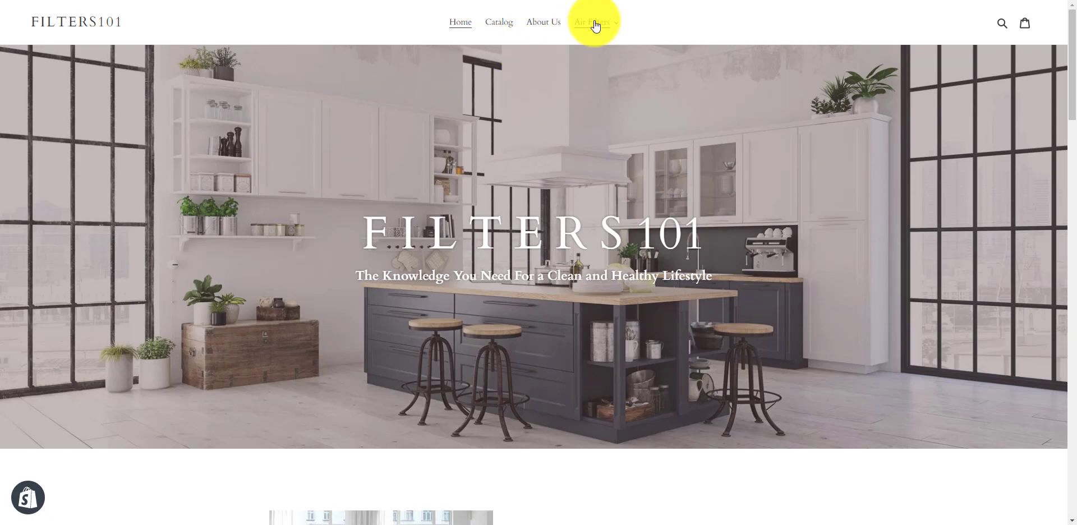
click(595, 26)
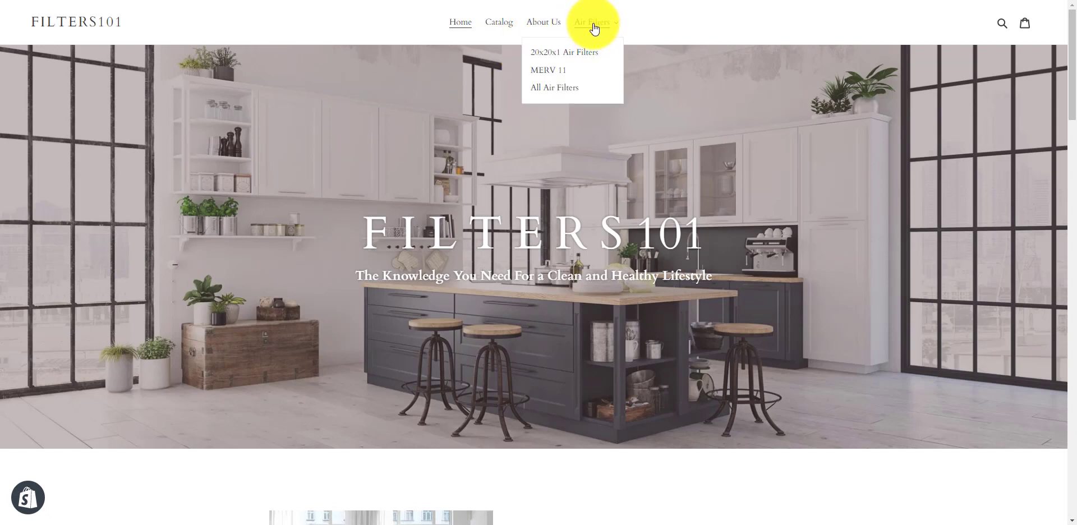
click(560, 54)
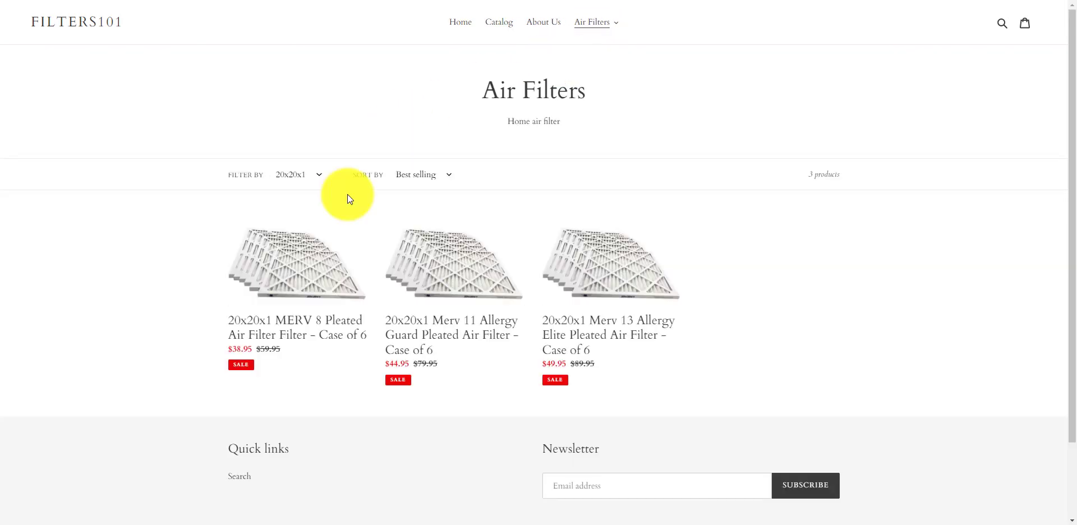
click(593, 25)
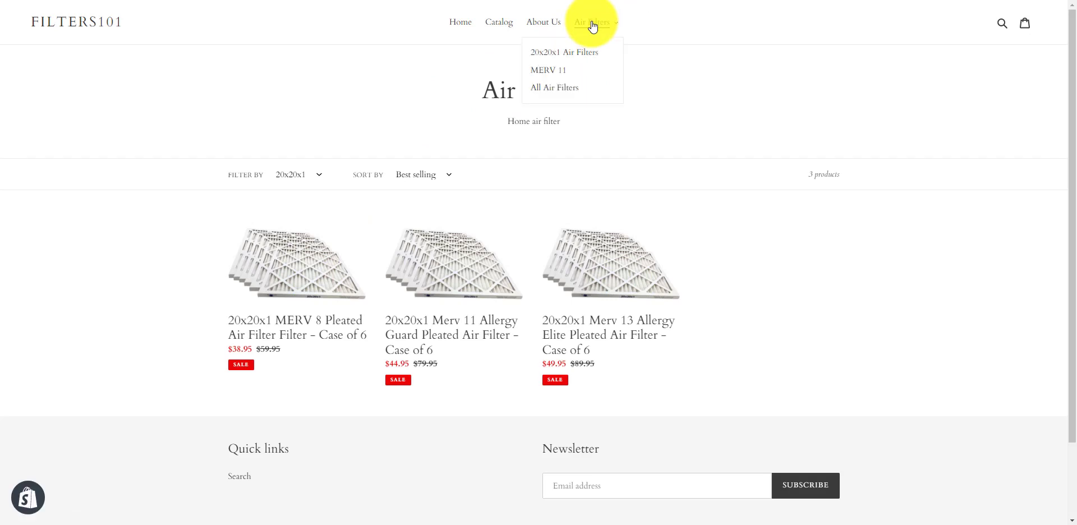
click(557, 76)
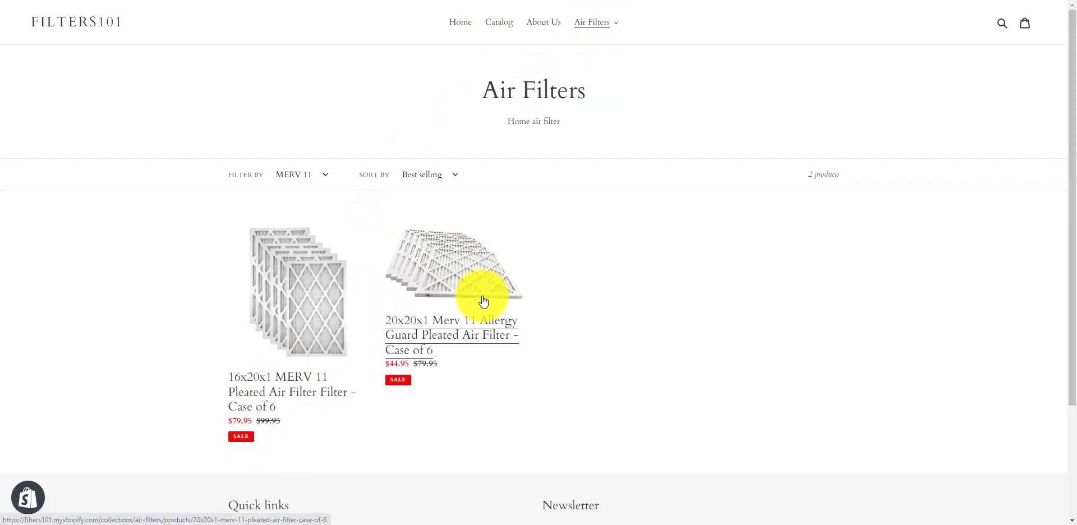
Step: Open All Air Filters from the store's drop-down, look through its products, and check the Air Filters drop-down again
mouse_move(594, 24)
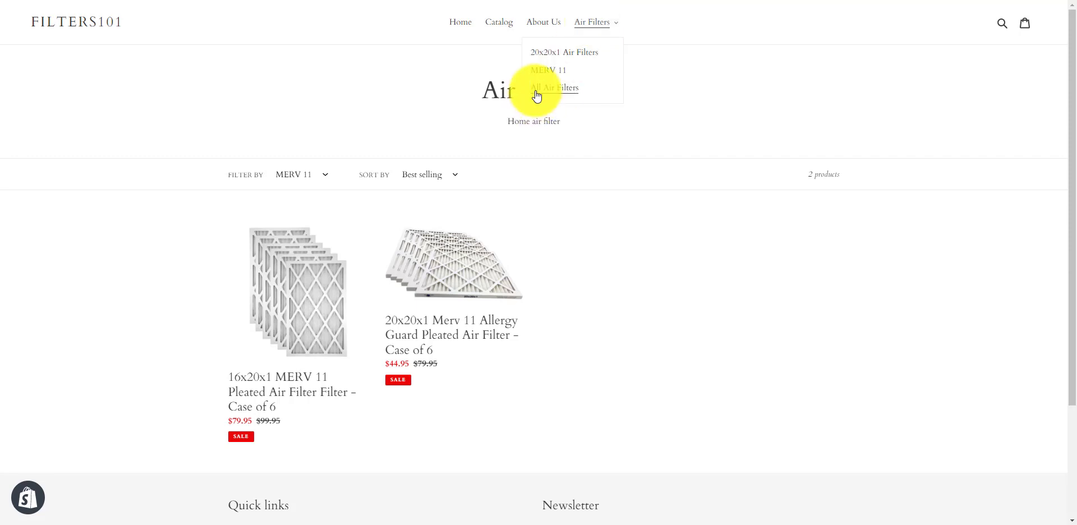
click(554, 97)
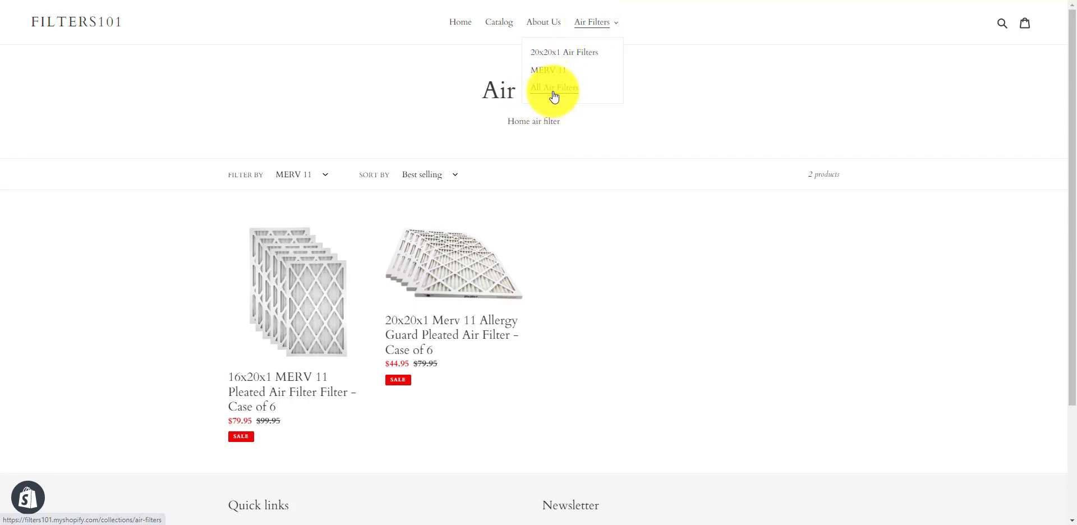
scroll(561, 185, down, 4)
scroll(561, 185, up, 4)
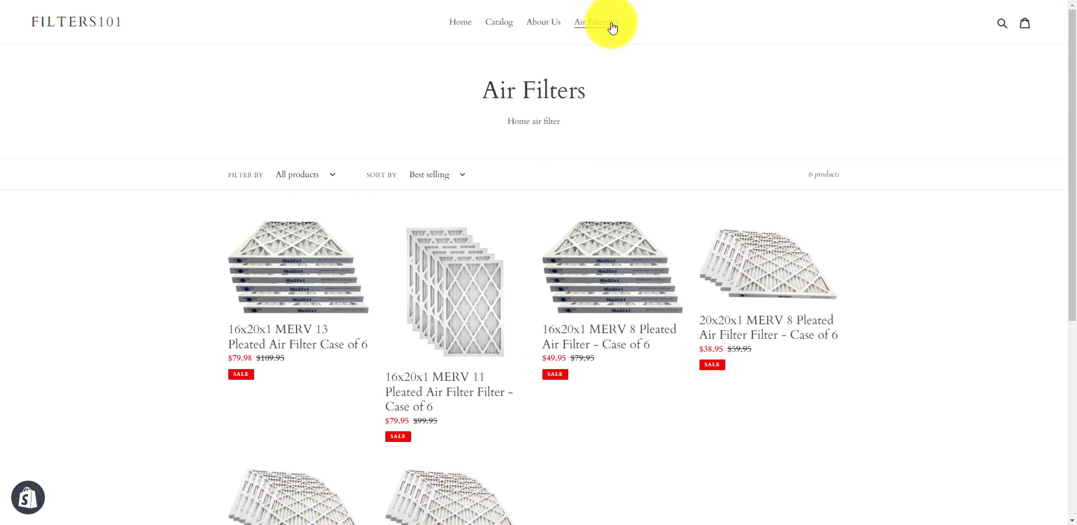
mouse_move(612, 27)
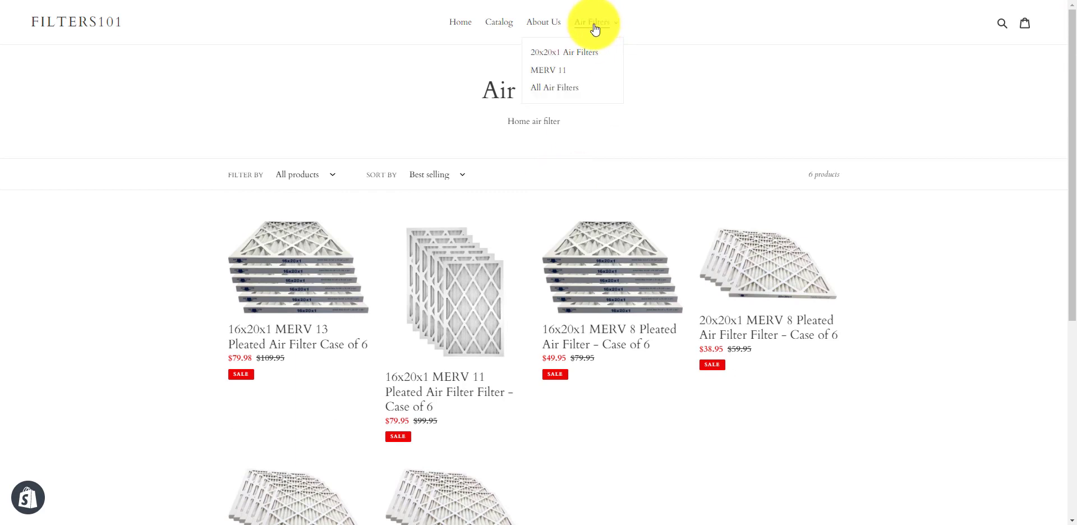
click(595, 29)
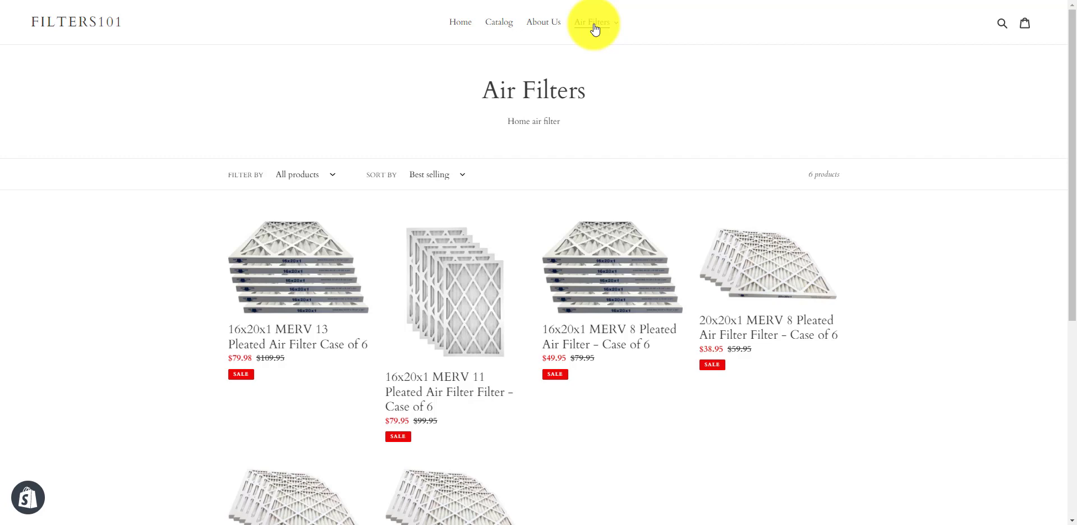
click(596, 29)
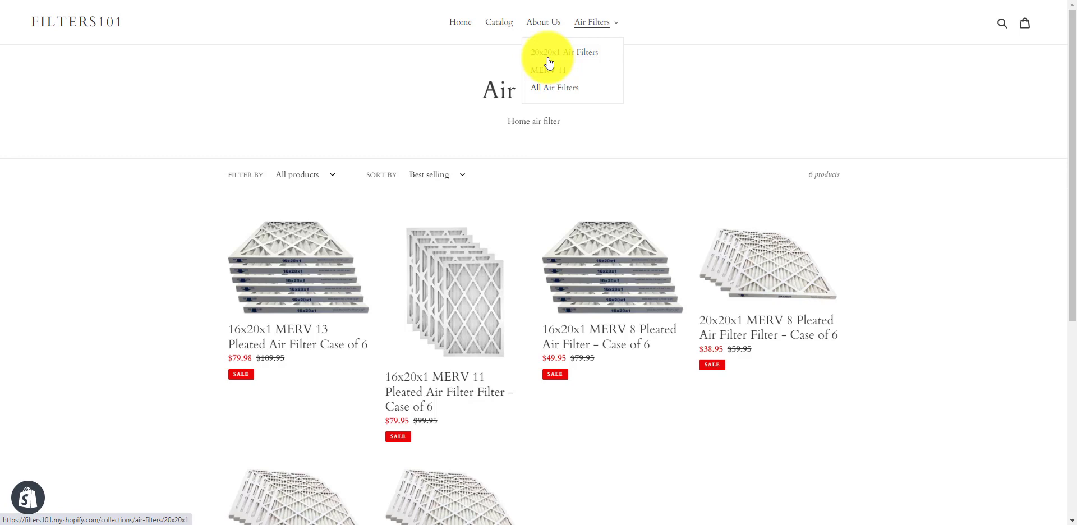
Step: Back in the menu editor, move All Air Filters to the start of the Air Filters sub-items and nest 20x20x1 Air Filters under it
key(ctrl+shift+Tab)
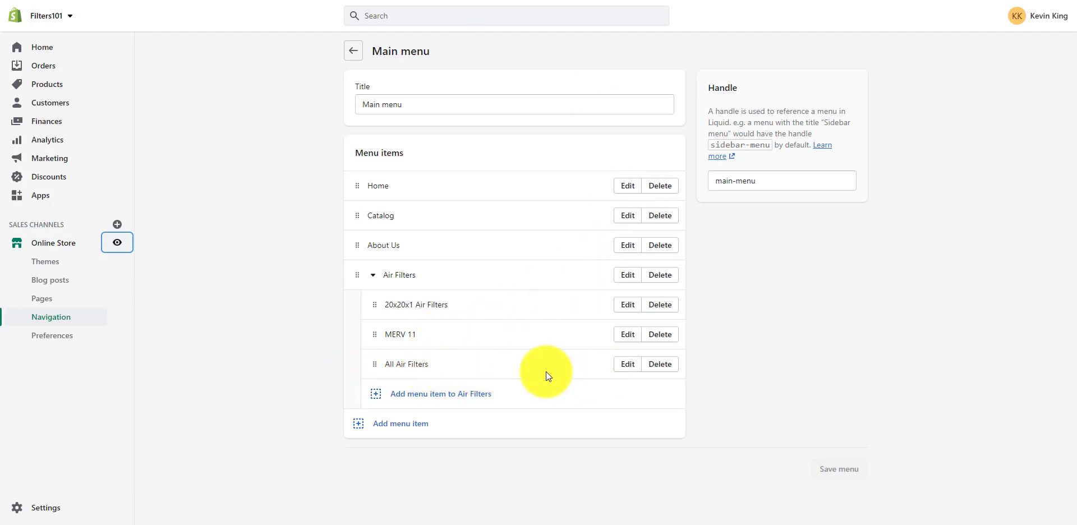
drag(375, 367, 382, 324)
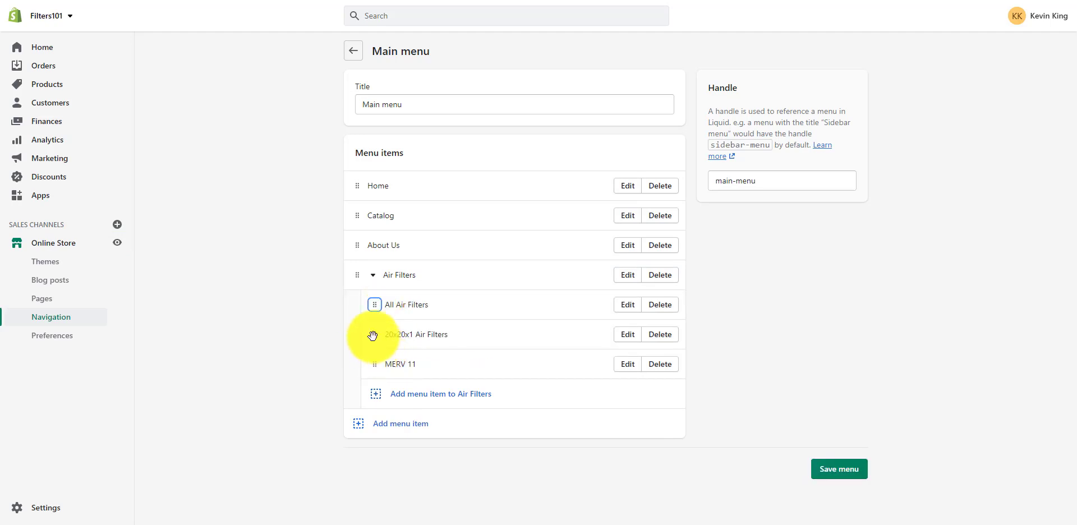
drag(372, 334, 402, 340)
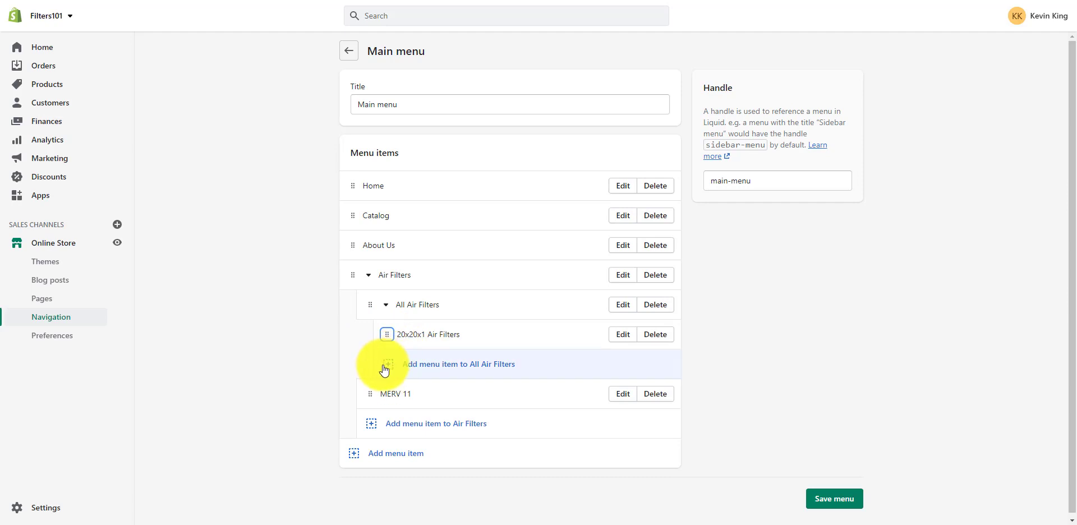
drag(368, 396, 393, 377)
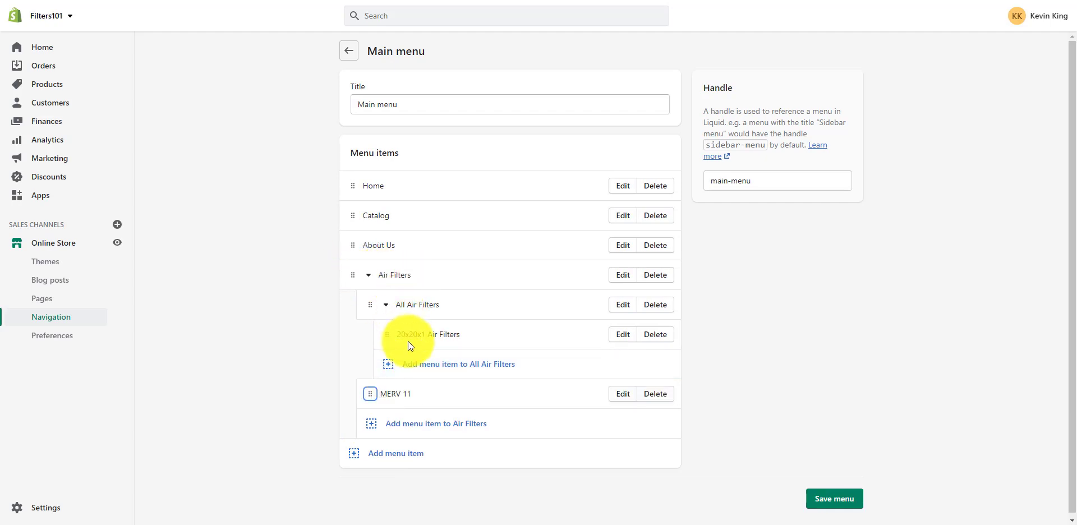
Step: Add a Great Air Filters sub-item under Air Filters, linked to the Air Filters collection
click(372, 427)
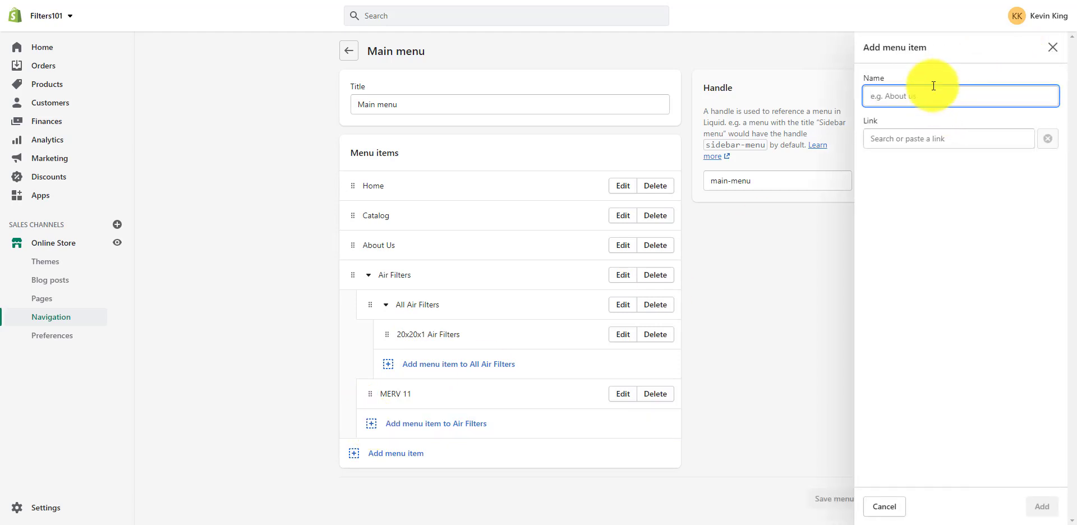
text(Great)
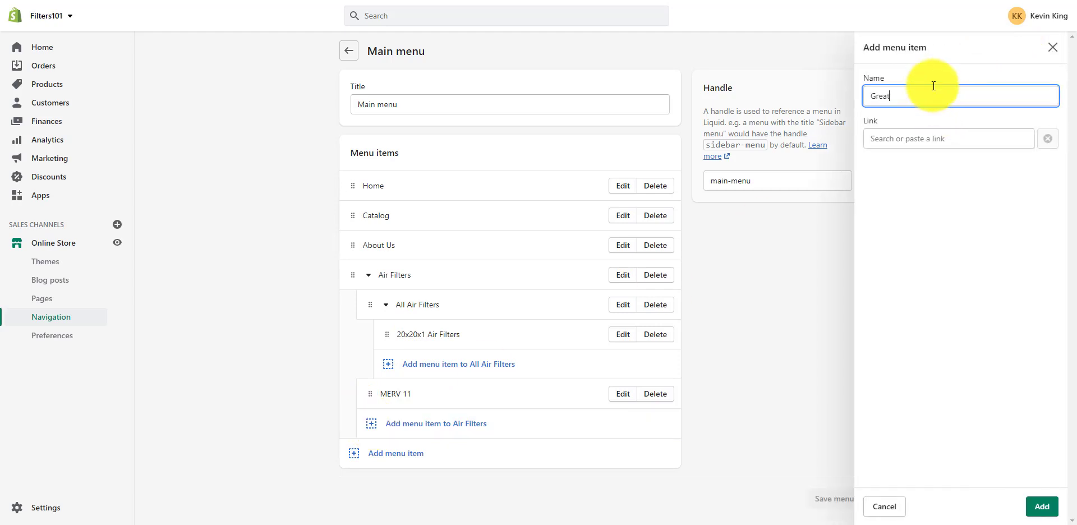
text( Air Filters)
click(905, 138)
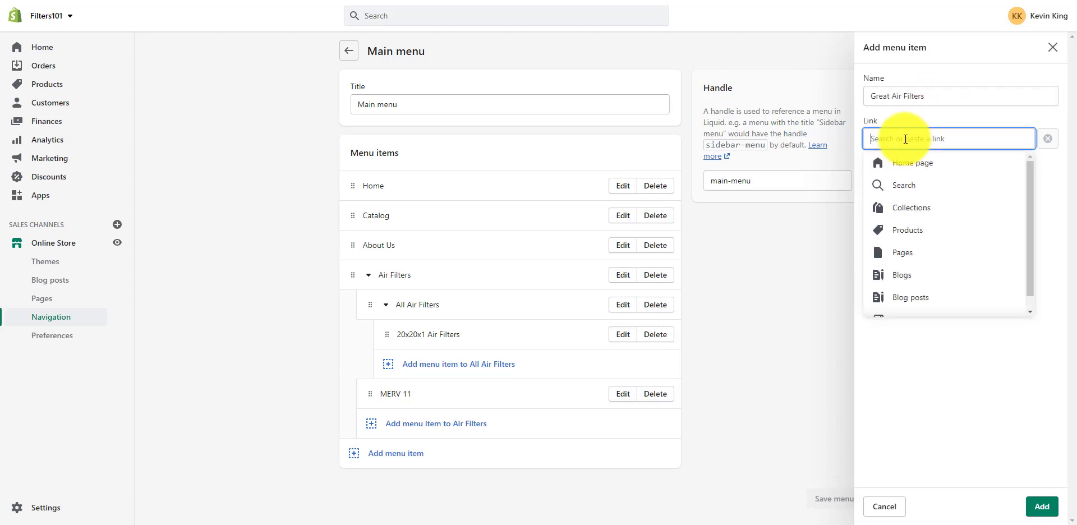
click(916, 216)
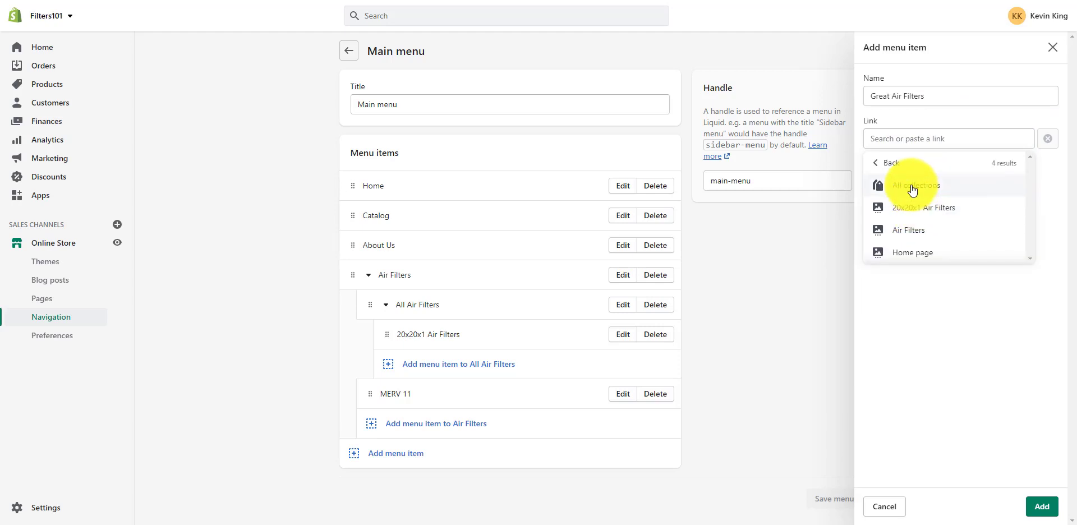
click(909, 233)
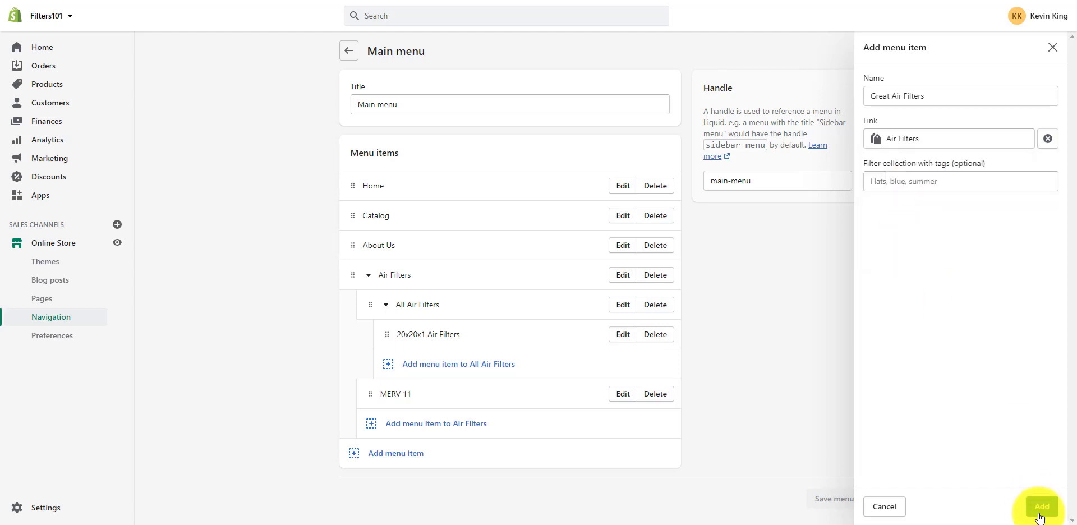
click(1038, 515)
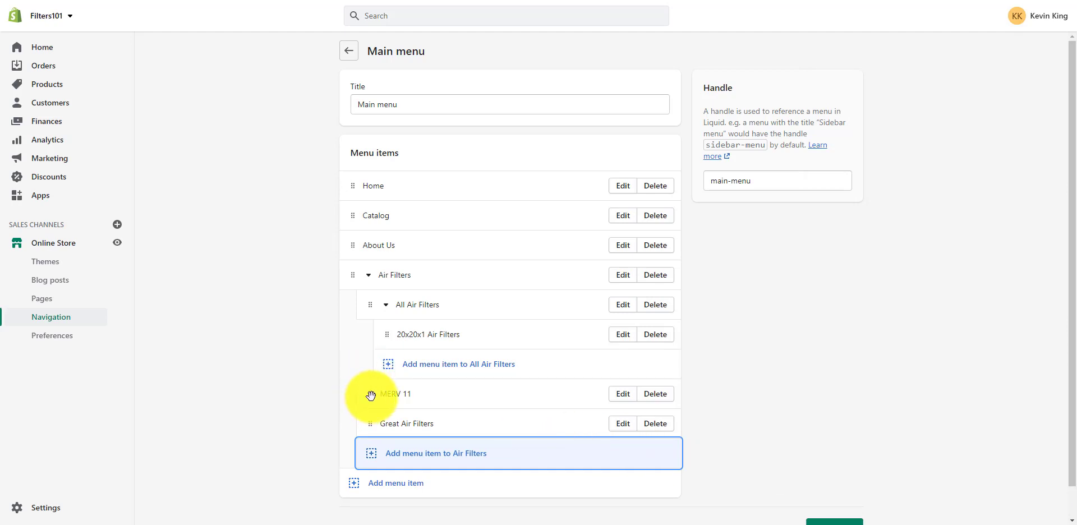
Step: Nest MERV 11 under All Air Filters, below 20x20x1 Air Filters, and save the menu
drag(370, 396, 385, 366)
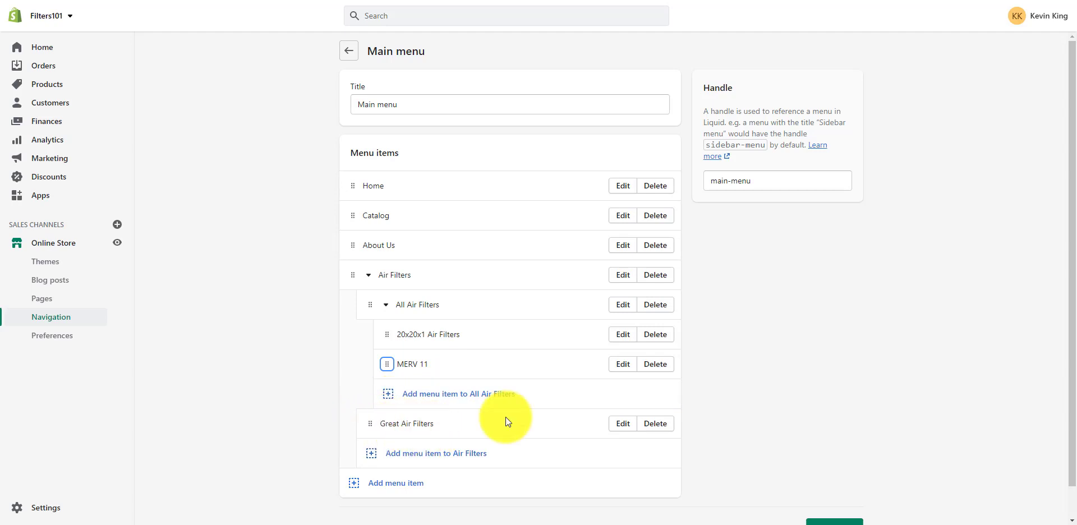
scroll(793, 384, down, 1)
click(826, 494)
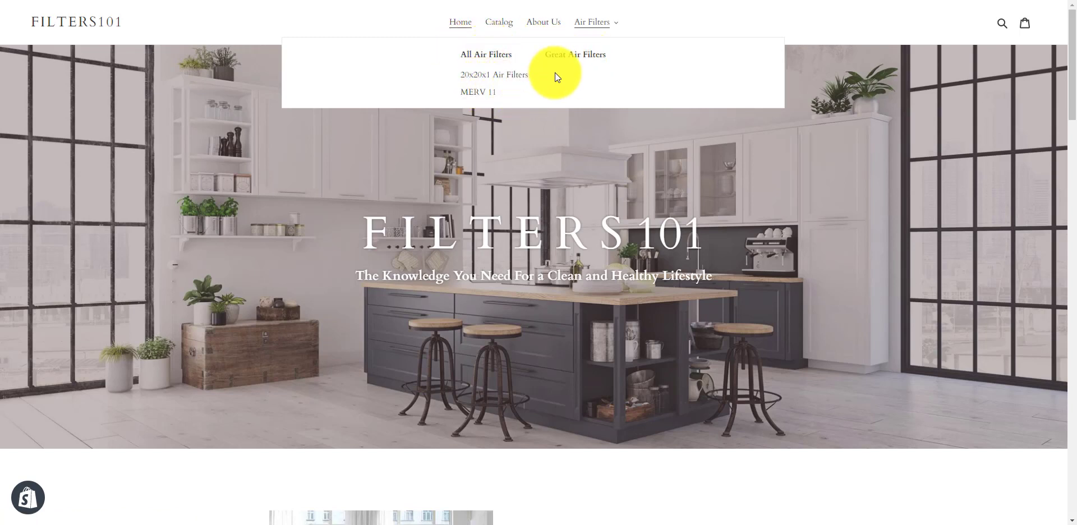
Step: Return to the menu editor and try to nest MERV 11 one level deeper, under 20x20x1 Air Filters
click(241, 0)
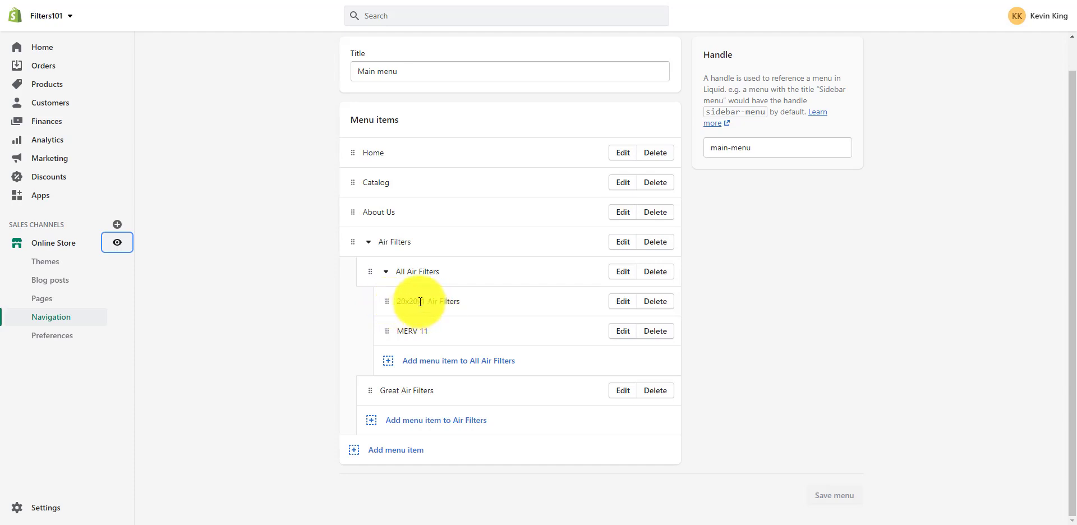
drag(386, 334, 442, 368)
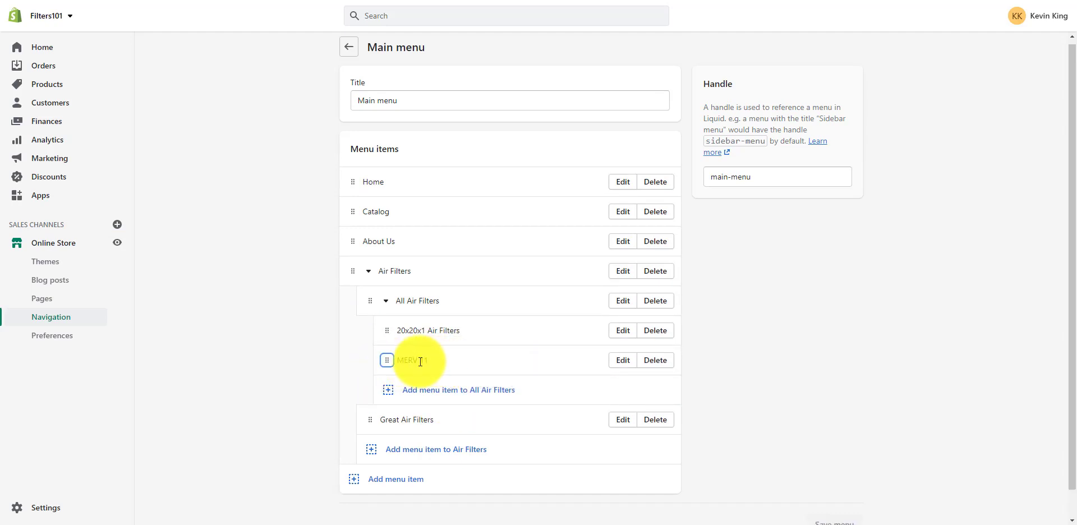
drag(385, 361, 415, 361)
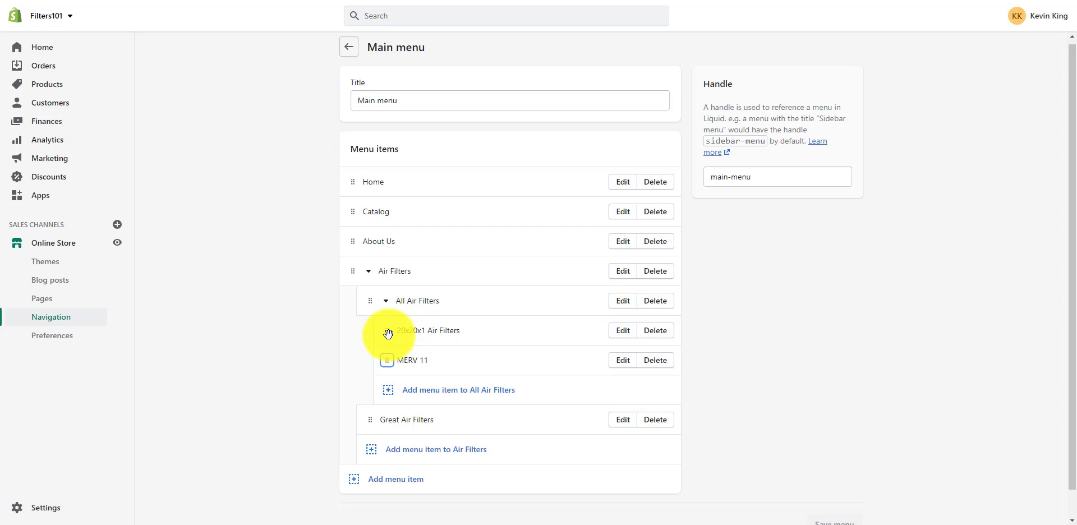
Step: Switch to the store preview and examine the nested Air Filters drop-down in its navigation
key(ctrl+Tab)
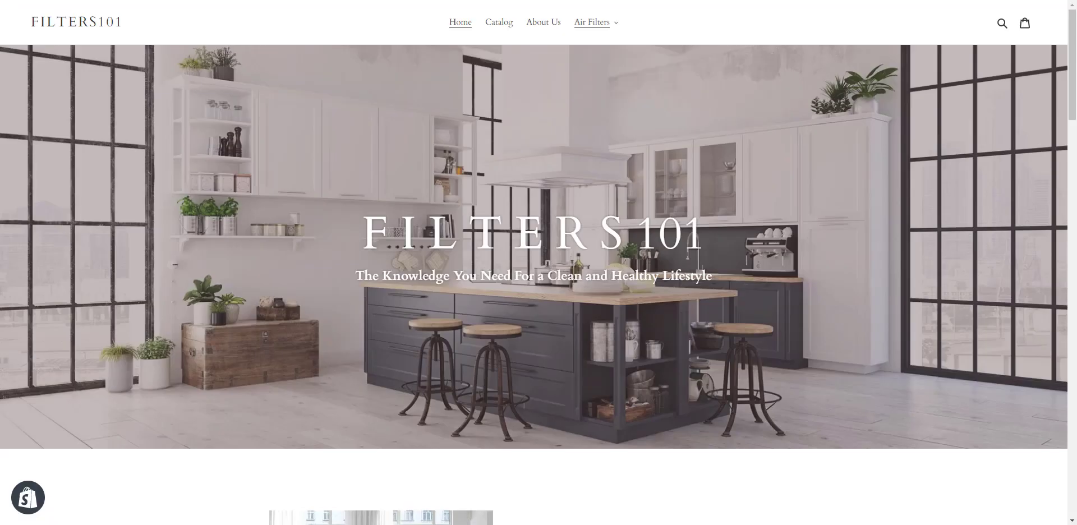
click(595, 31)
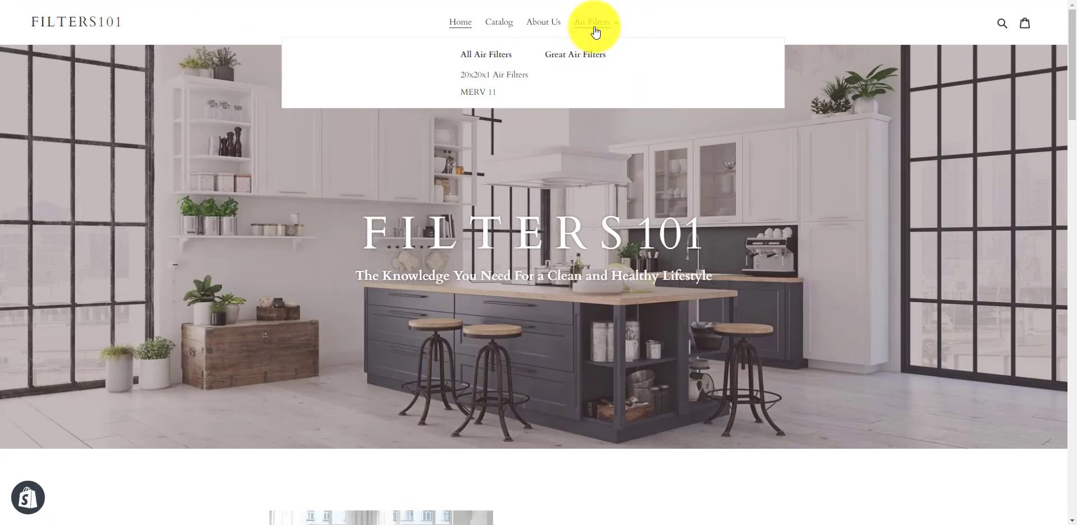